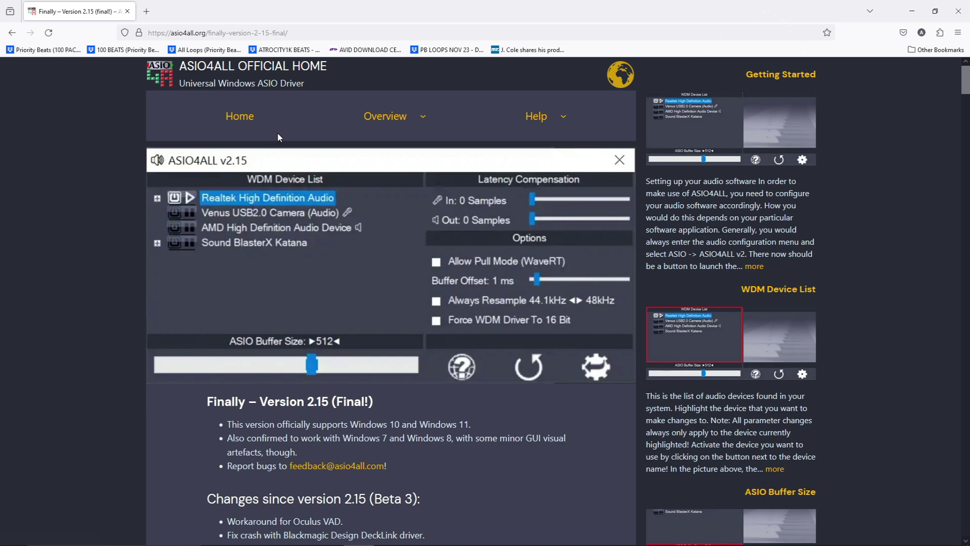
{"action": "scroll", "coordinate": [470, 218], "scroll_direction": "down", "scroll_amount": 5}
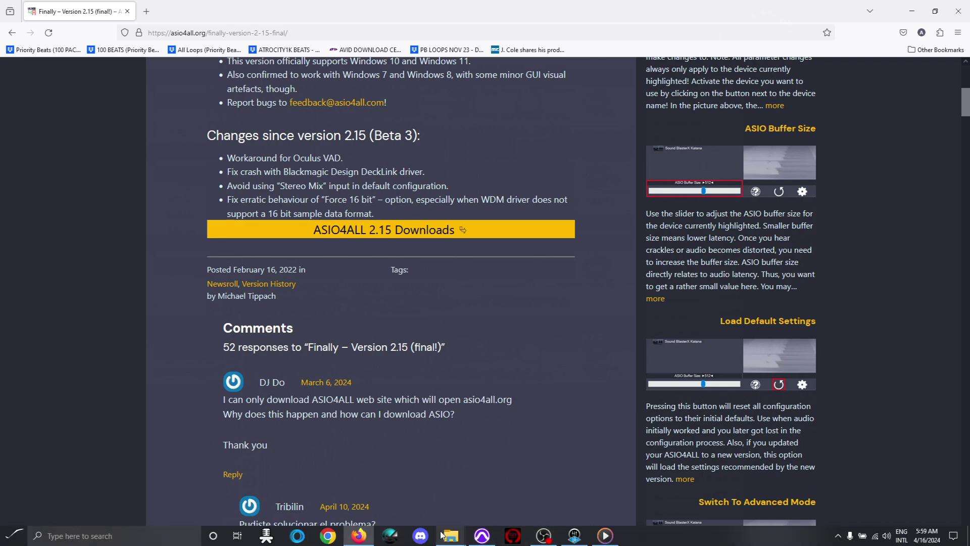
{"action": "mouse_move", "coordinate": [450, 535]}
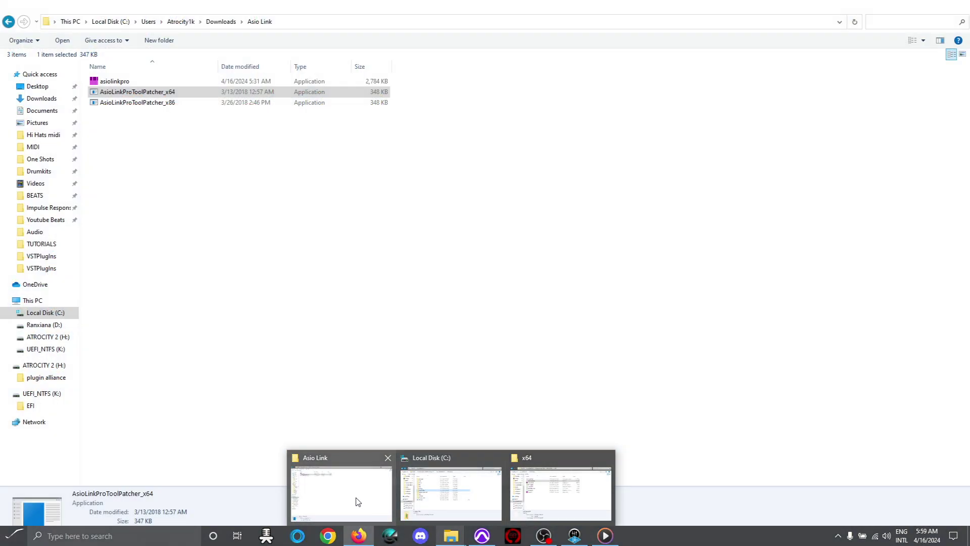
After reading the ASIO4ALL 2.15 notes, switch to the Asio Link downloads folder
{"action": "left_click", "coordinate": [357, 501]}
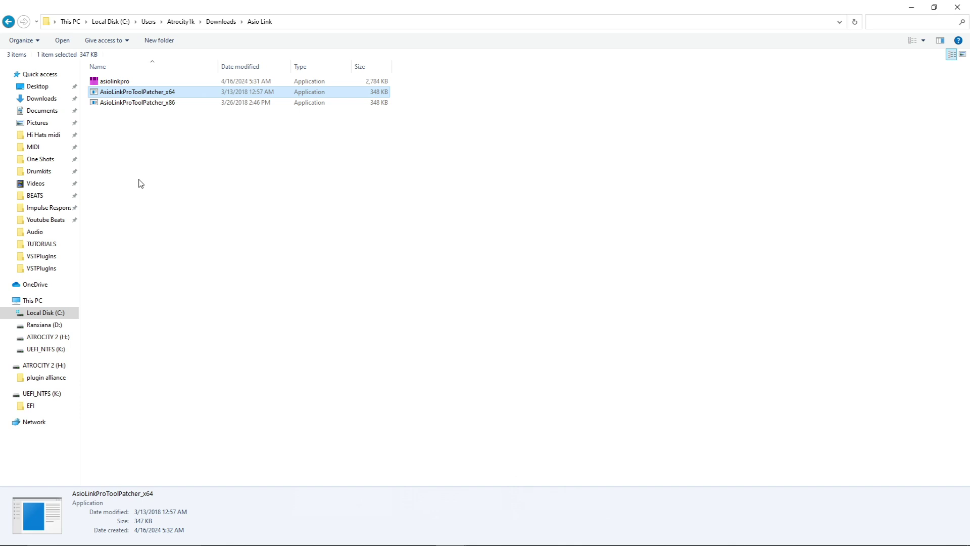
Launch the asiolinkpro installer, decline the upgrade, and select both ToolPatcher files
{"action": "left_click", "coordinate": [125, 82]}
{"action": "right_click", "coordinate": [124, 82]}
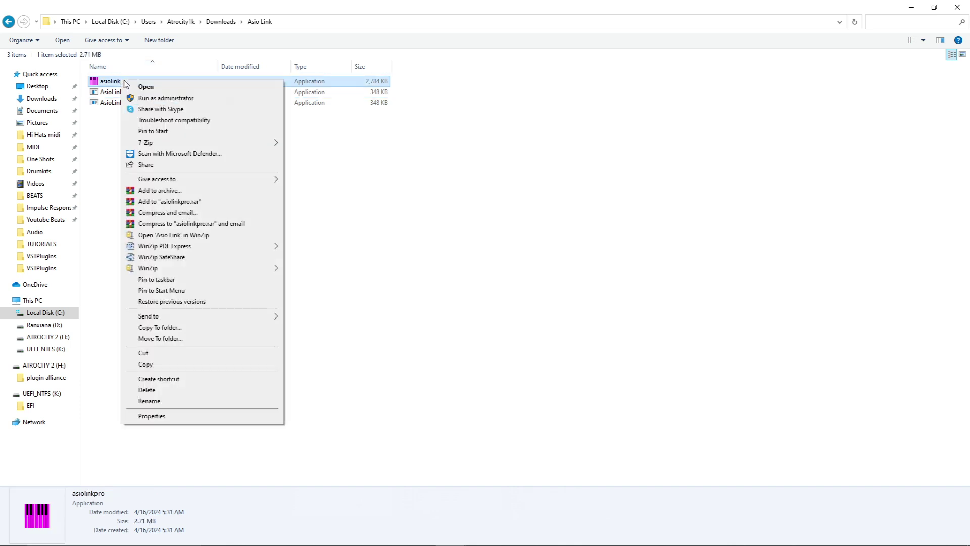
{"action": "left_click", "coordinate": [144, 87]}
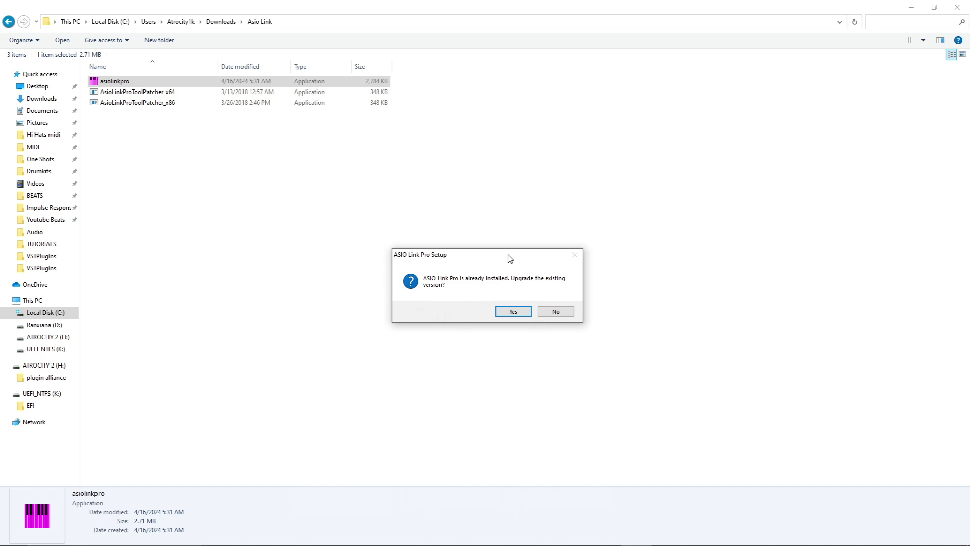
{"action": "left_click", "coordinate": [556, 312]}
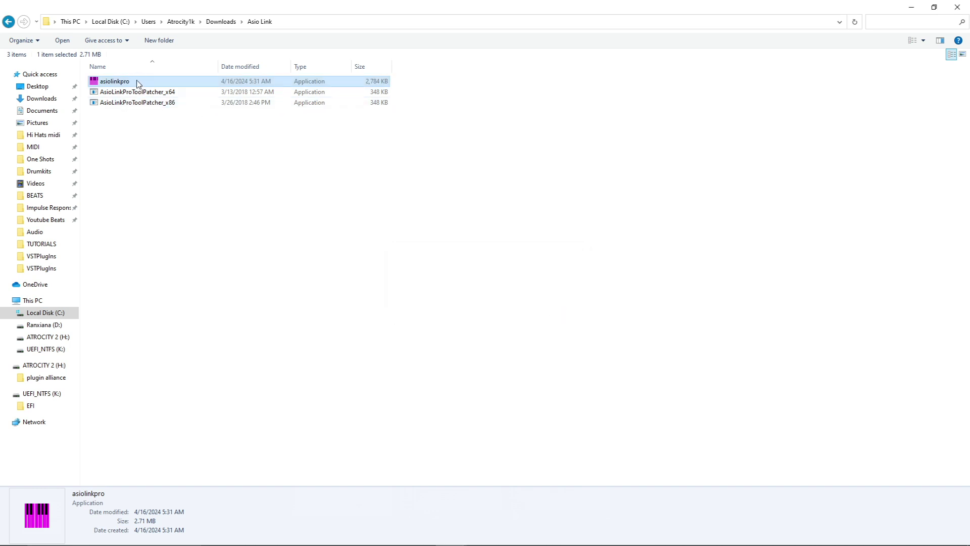
{"action": "left_click", "coordinate": [143, 121]}
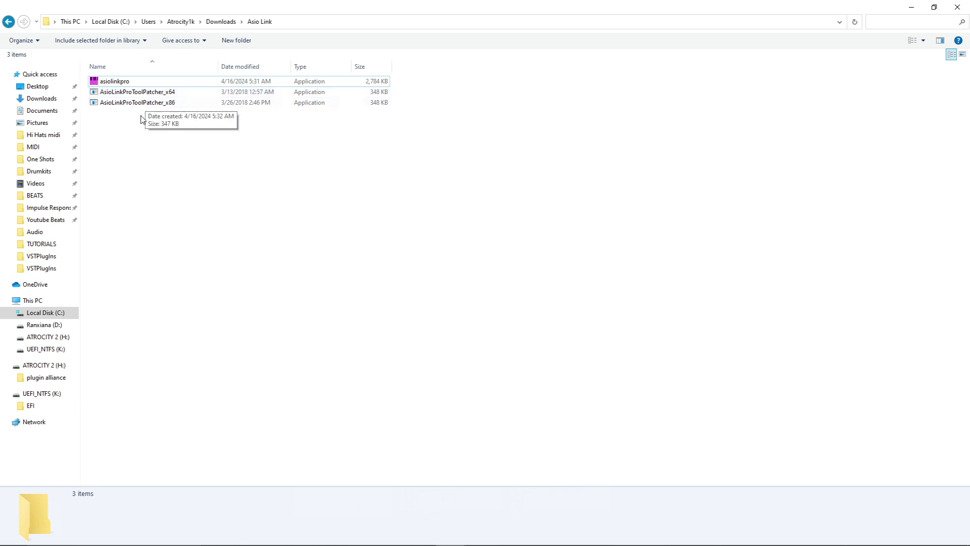
{"action": "left_click_drag", "start_coordinate": [142, 119], "coordinate": [146, 98]}
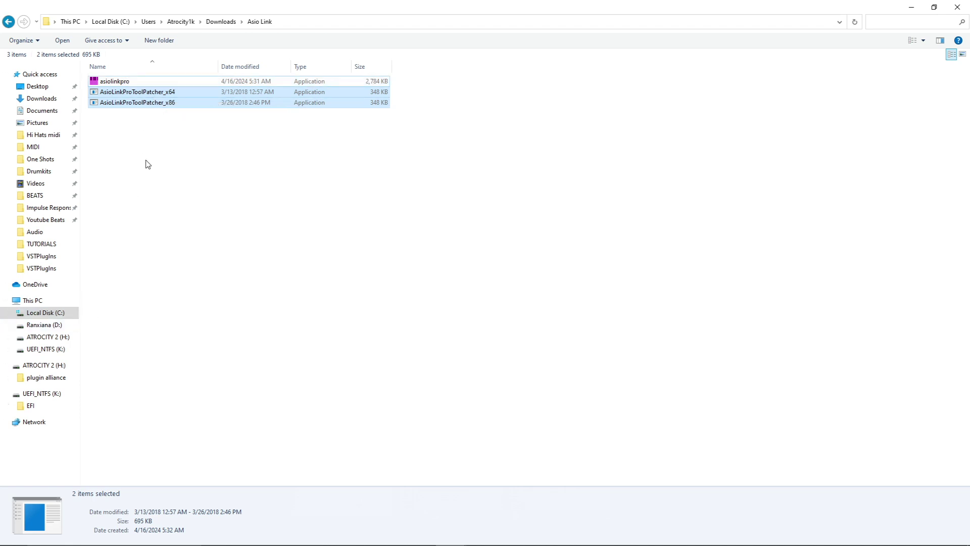
{"action": "mouse_move", "coordinate": [45, 313]}
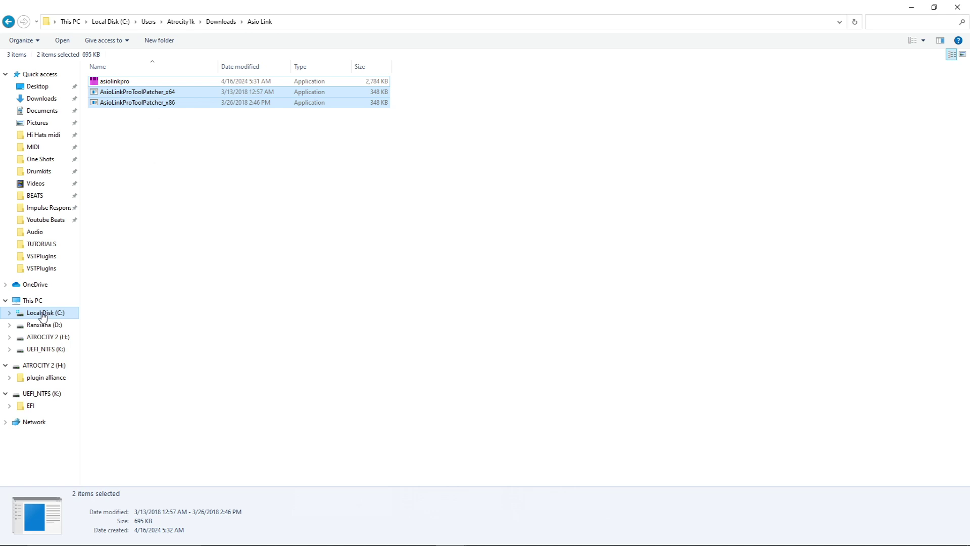
Drag both ToolPatcher files into C:\Program Files (x86)\ASIOLinkPro, opened in a new window
{"action": "right_click", "coordinate": [60, 317]}
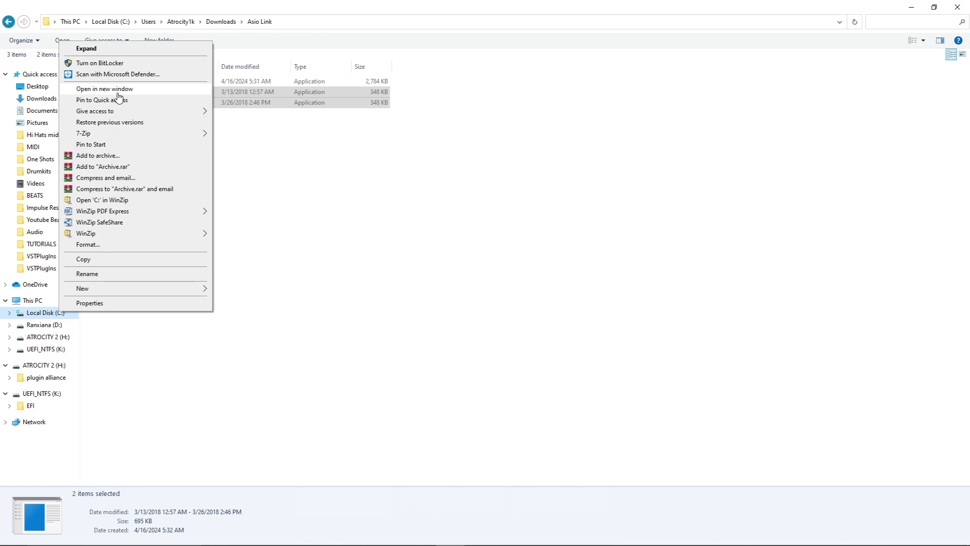
{"action": "left_click", "coordinate": [119, 91]}
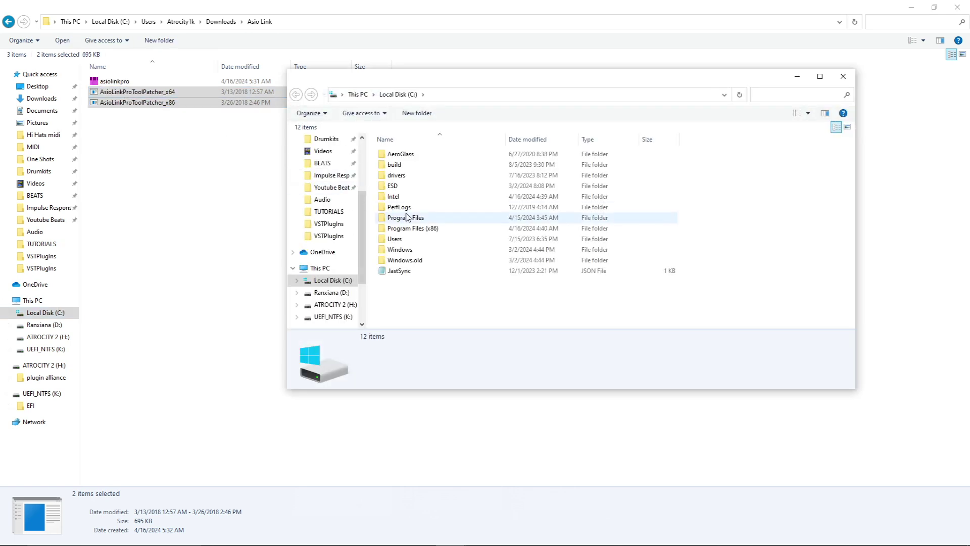
{"action": "double_click", "coordinate": [443, 229]}
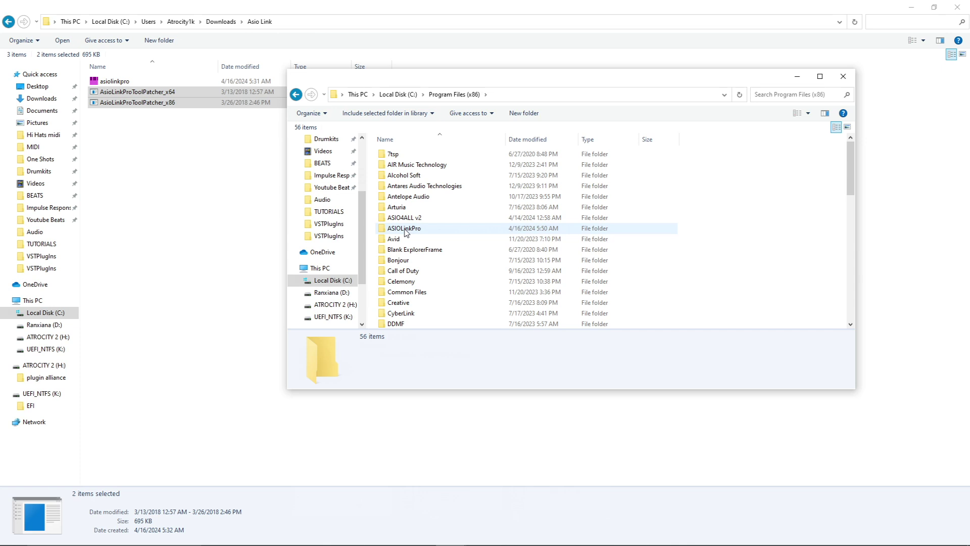
{"action": "mouse_move", "coordinate": [403, 228]}
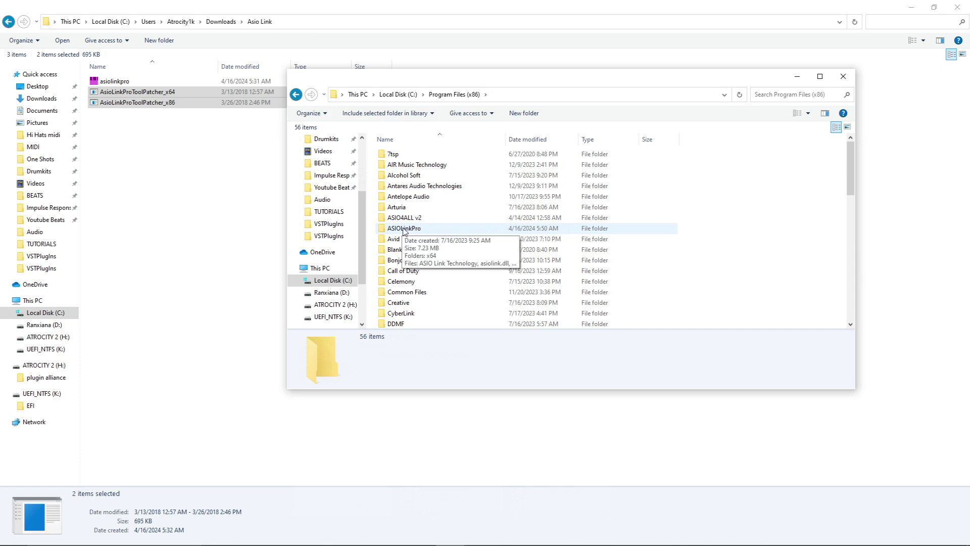
{"action": "double_click", "coordinate": [406, 232]}
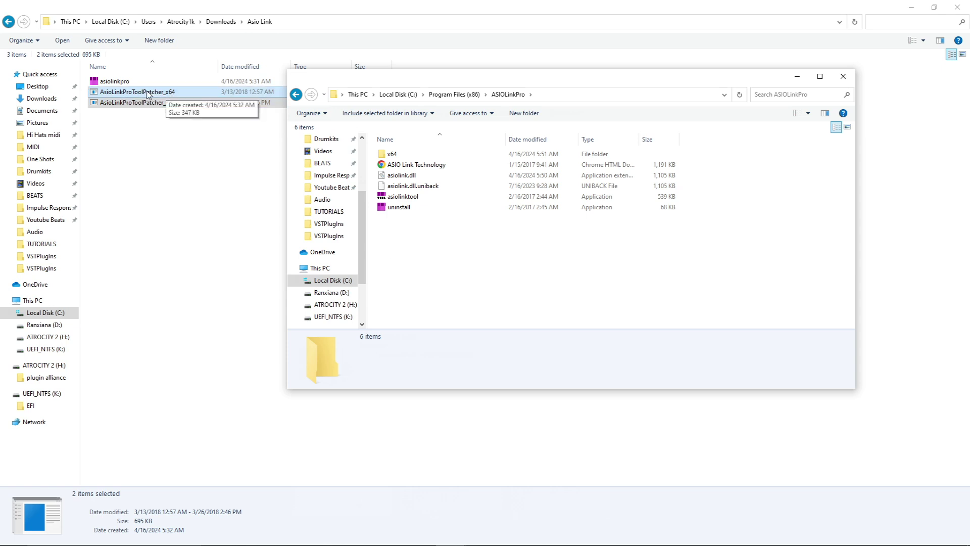
{"action": "left_click_drag", "start_coordinate": [148, 94], "coordinate": [277, 535]}
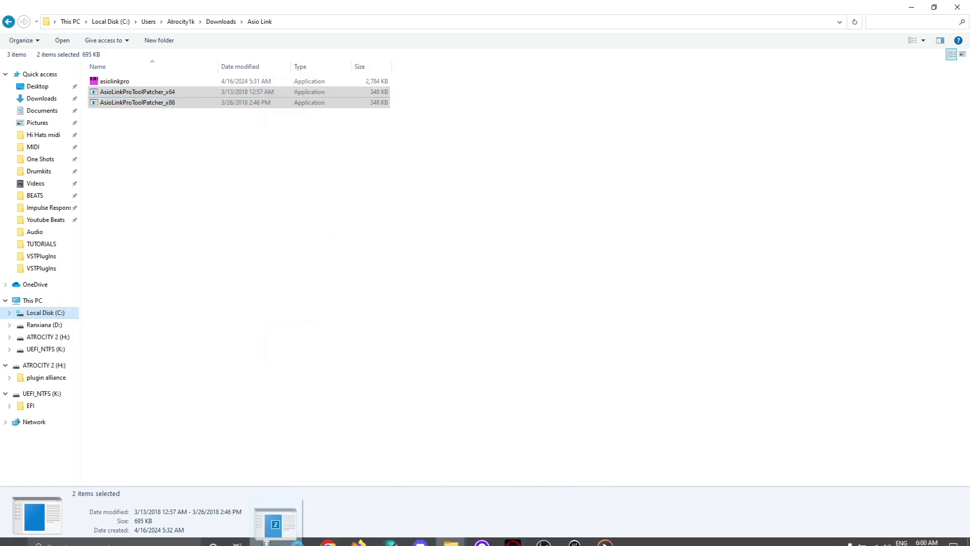
{"action": "mouse_move", "coordinate": [277, 534]}
{"action": "left_mouse_down"}
{"action": "mouse_move", "coordinate": [482, 512]}
{"action": "mouse_move", "coordinate": [552, 384]}
{"action": "mouse_move", "coordinate": [485, 266]}
{"action": "left_mouse_up"}
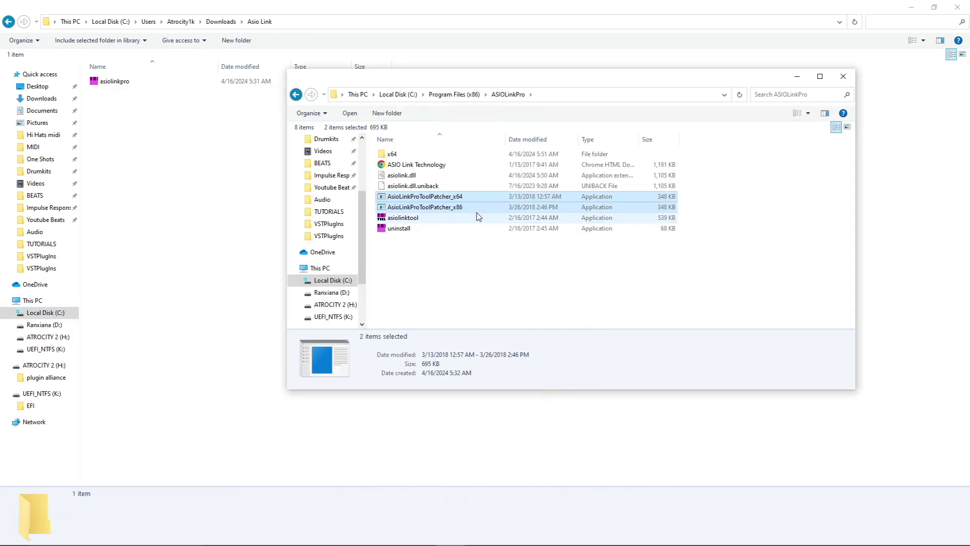
Move AsioLinkProToolPatcher_x64 into the x64 subfolder
{"action": "left_click", "coordinate": [459, 209]}
{"action": "left_click", "coordinate": [455, 236]}
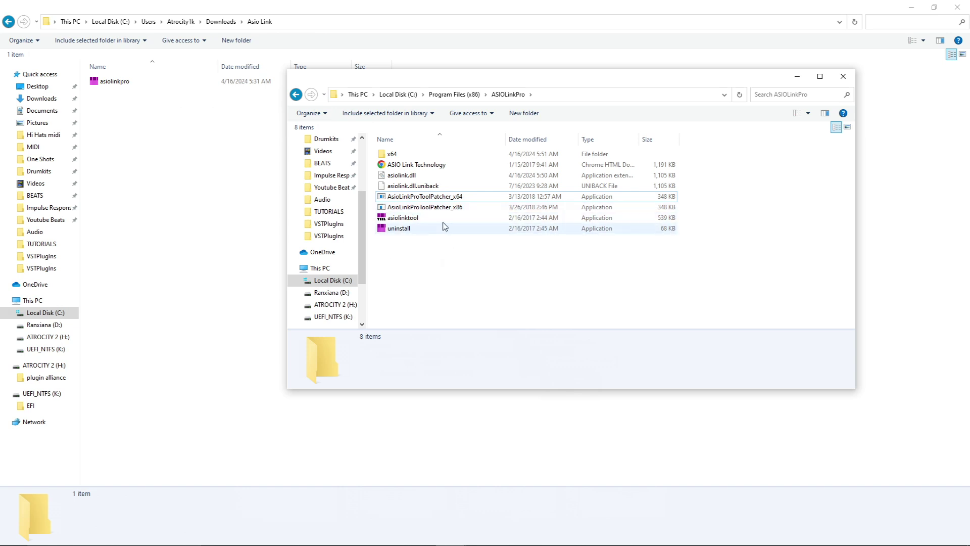
{"action": "mouse_move", "coordinate": [441, 199]}
{"action": "left_mouse_down"}
{"action": "mouse_move", "coordinate": [420, 152]}
{"action": "mouse_move", "coordinate": [408, 154]}
{"action": "left_mouse_up"}
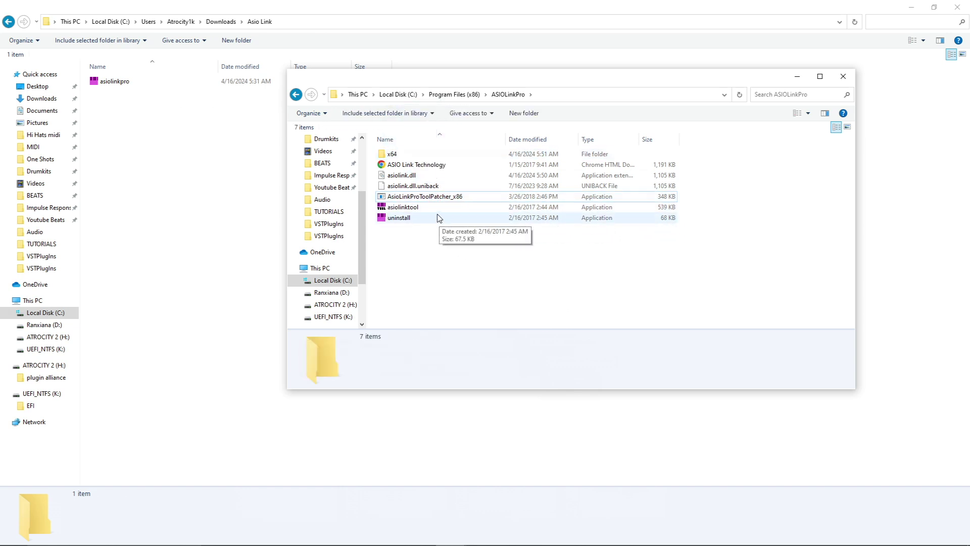
Run AsioLinkProToolPatcher_x86 as administrator, then move it back to Asio Link
{"action": "left_click", "coordinate": [437, 199]}
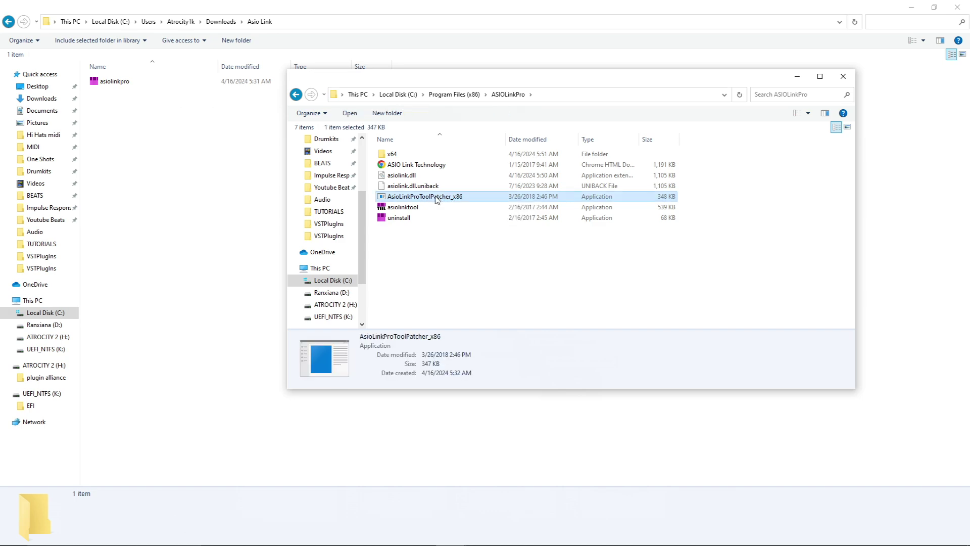
{"action": "right_click", "coordinate": [436, 199]}
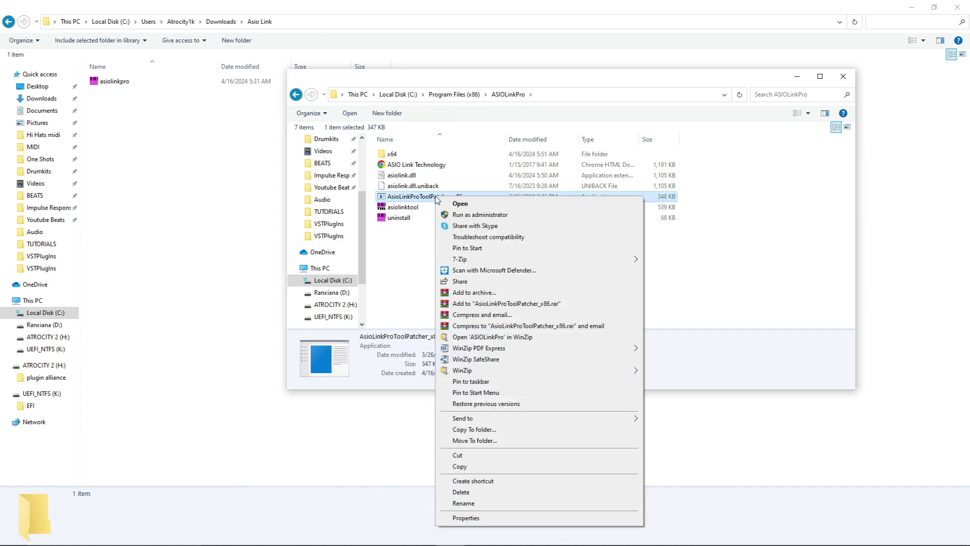
{"action": "left_click", "coordinate": [477, 215]}
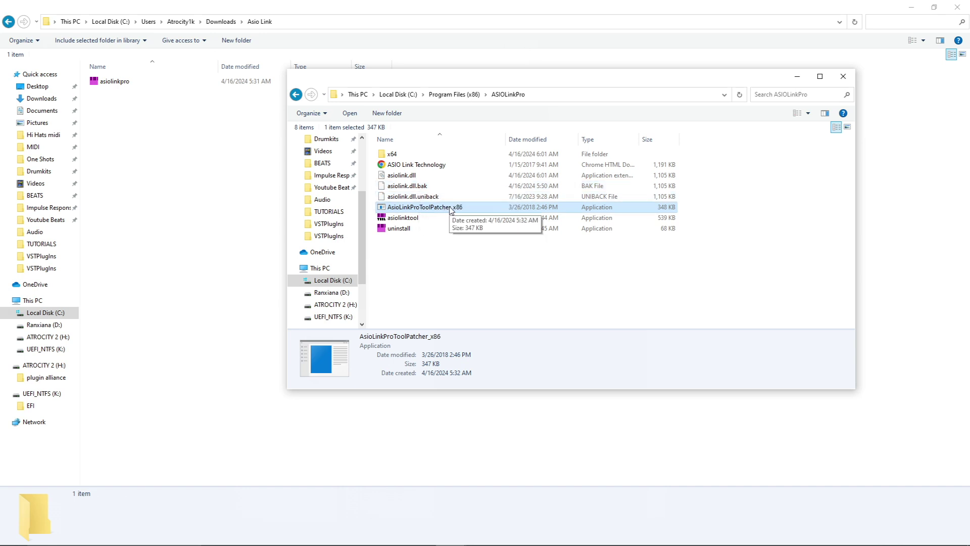
{"action": "left_click_drag", "start_coordinate": [450, 211], "coordinate": [236, 180]}
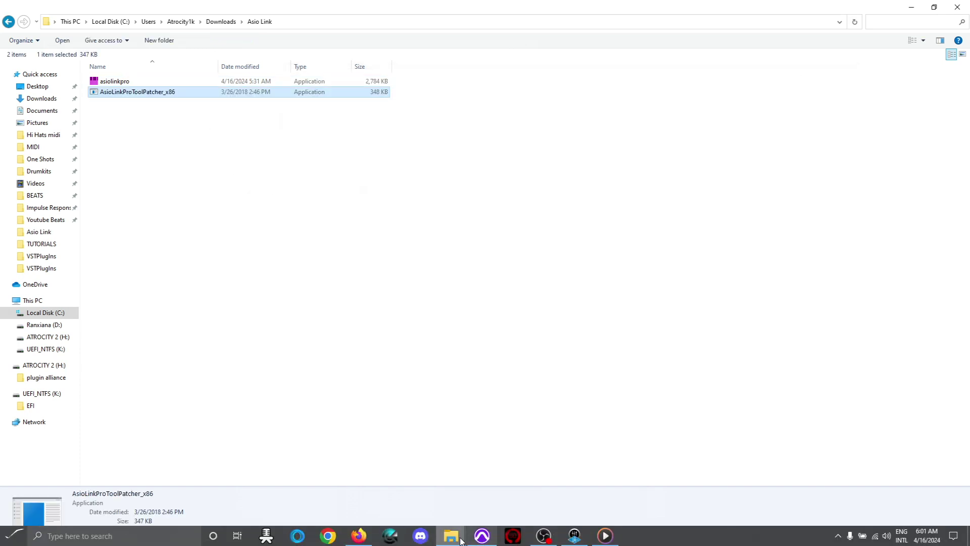
{"action": "left_click", "coordinate": [456, 536]}
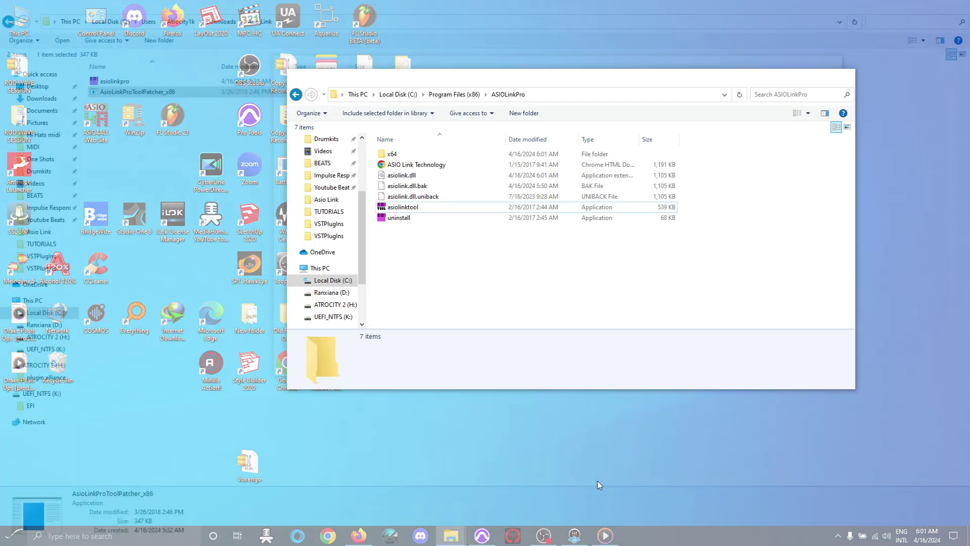
In ASIOLinkPro, open the x64 subfolder and select AsioLinkProToolPatcher_x64
{"action": "left_click", "coordinate": [599, 489]}
{"action": "double_click", "coordinate": [402, 155]}
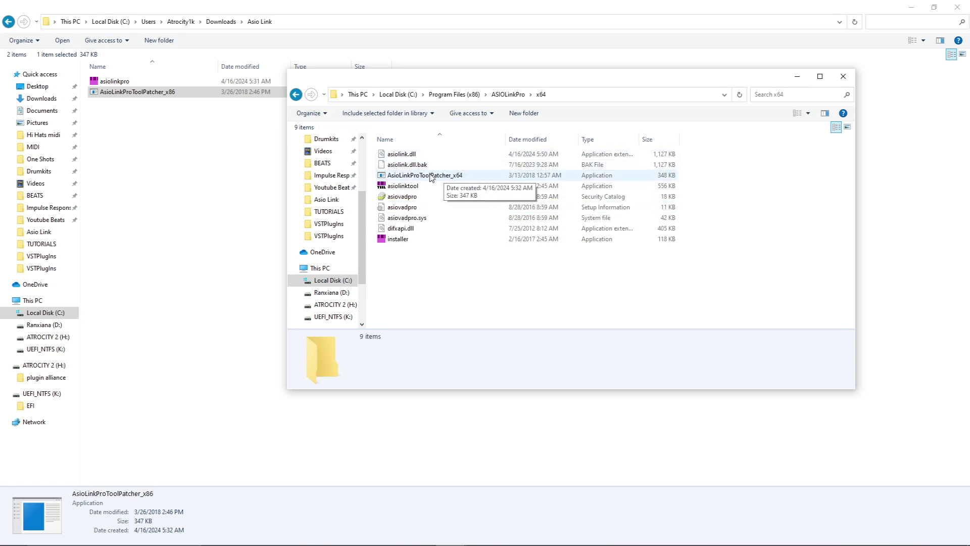
{"action": "left_click", "coordinate": [430, 178]}
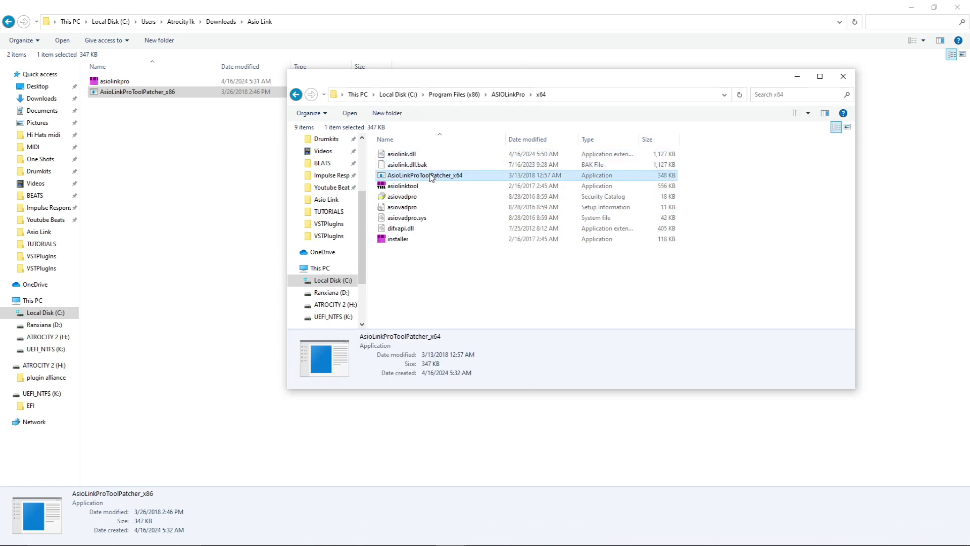
{"action": "left_click", "coordinate": [296, 95]}
{"action": "double_click", "coordinate": [399, 155]}
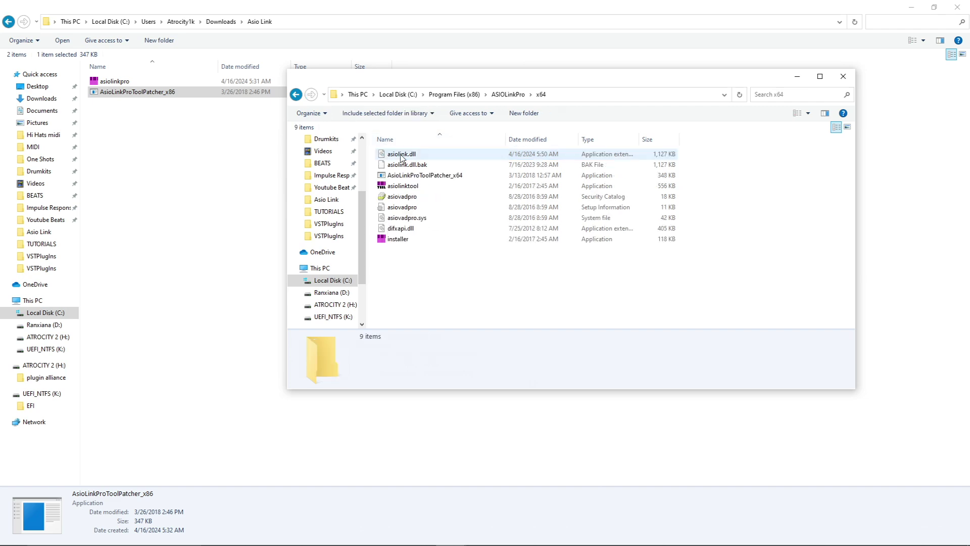
{"action": "left_click", "coordinate": [447, 181]}
Run the x64 patcher as administrator, exit it, and move it to Asio Link
{"action": "right_click", "coordinate": [447, 180]}
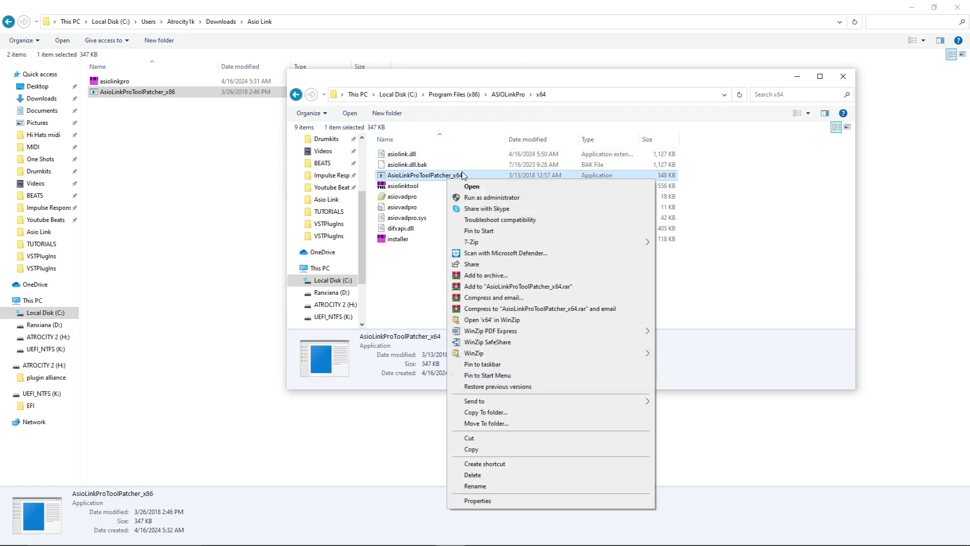
{"action": "left_click", "coordinate": [479, 198]}
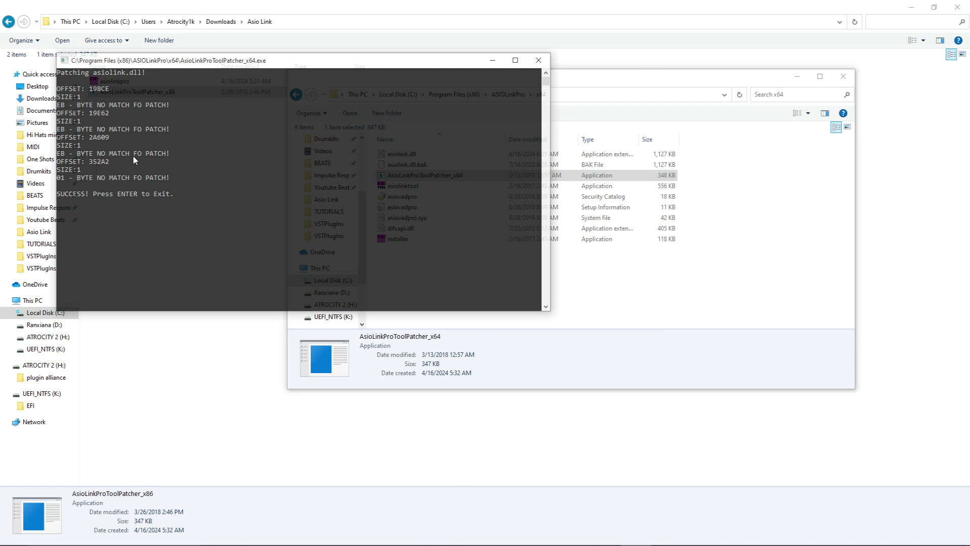
{"action": "key", "text": "Return"}
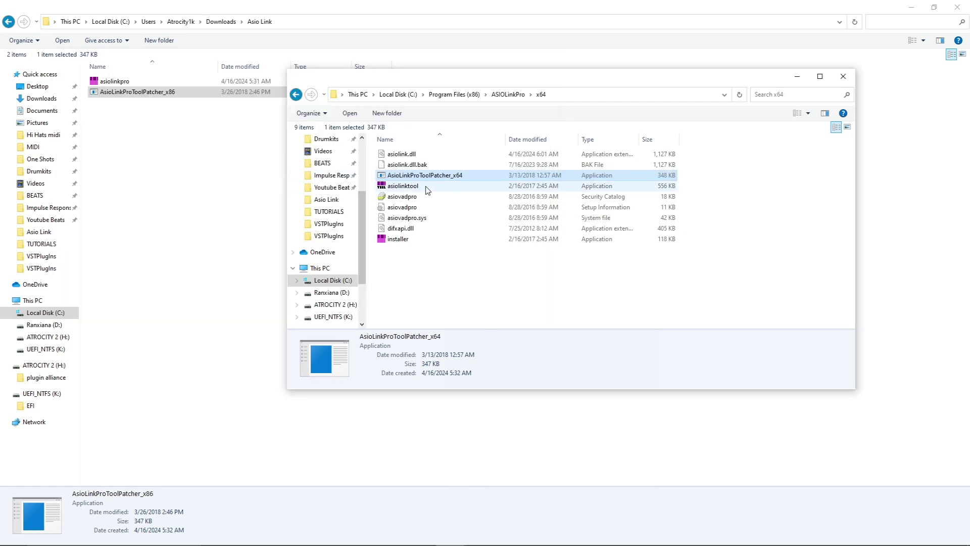
{"action": "left_click_drag", "start_coordinate": [438, 178], "coordinate": [194, 162]}
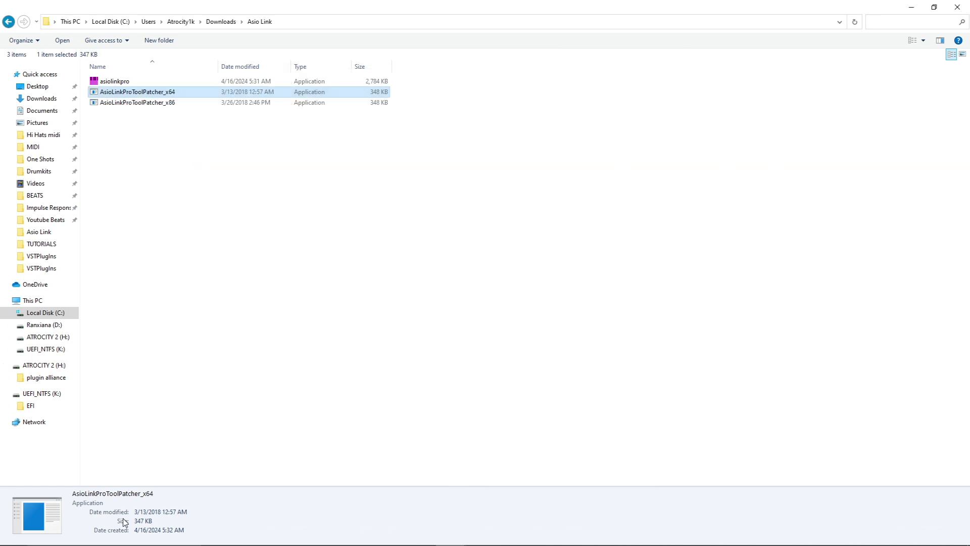
Launch ASIO Link Pro Tool from the Start menu and center its window
{"action": "left_click", "coordinate": [14, 536]}
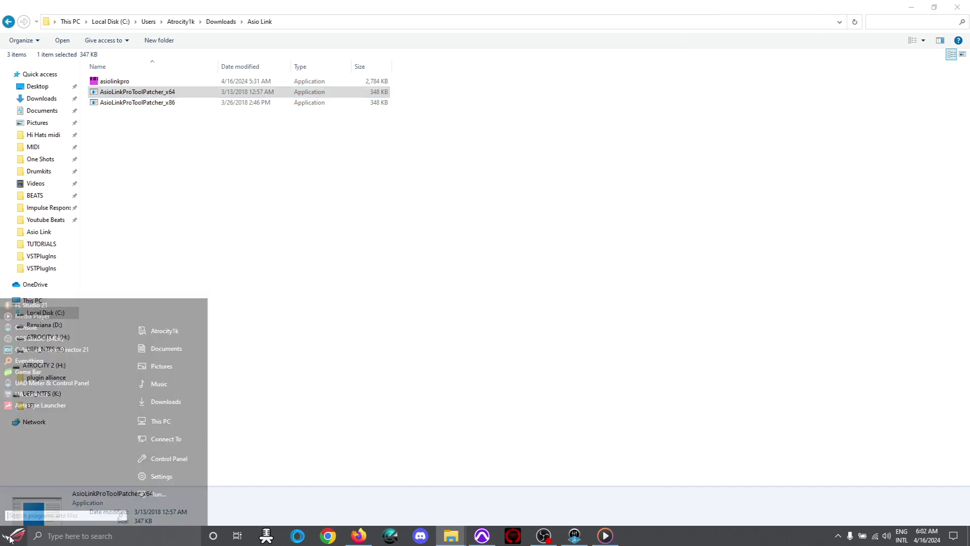
{"action": "left_click", "coordinate": [53, 514]}
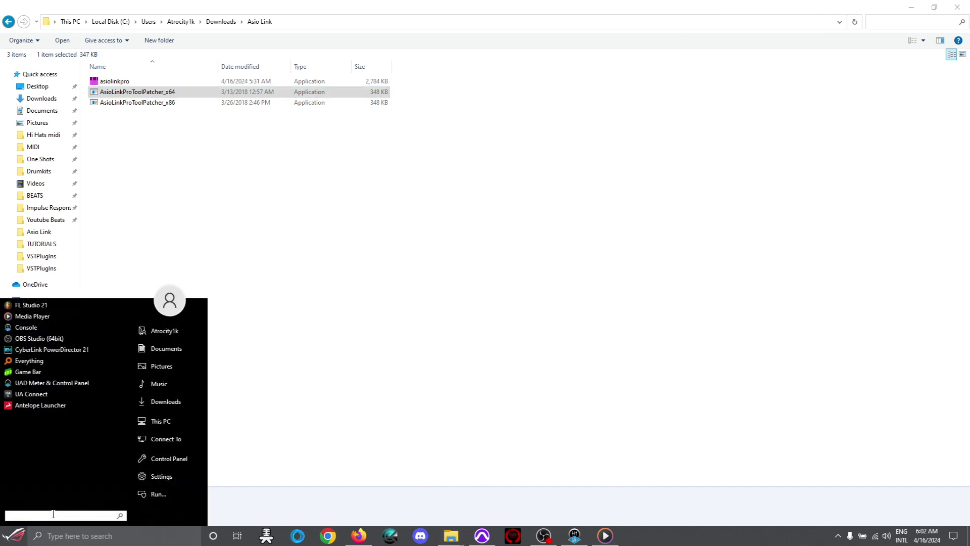
{"action": "type", "text": "asio"}
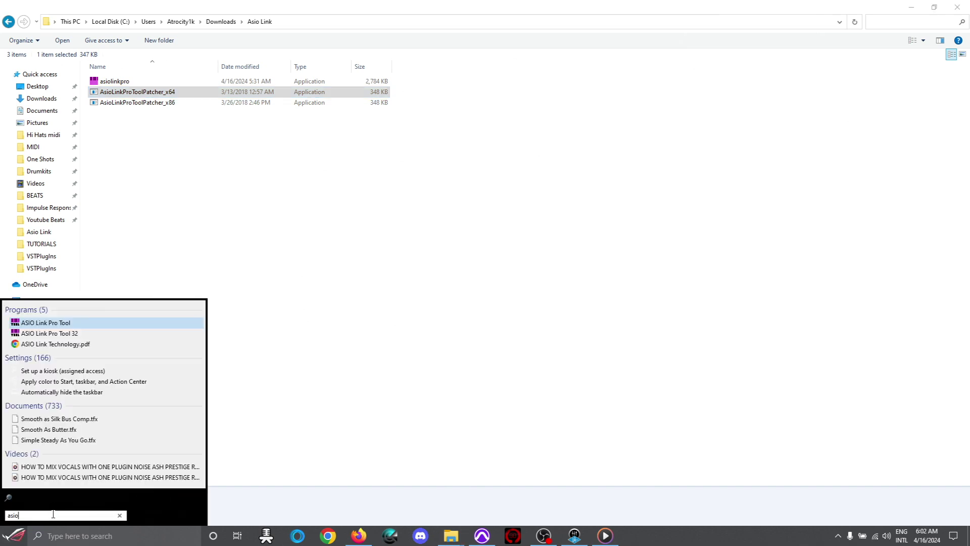
{"action": "left_click", "coordinate": [57, 323]}
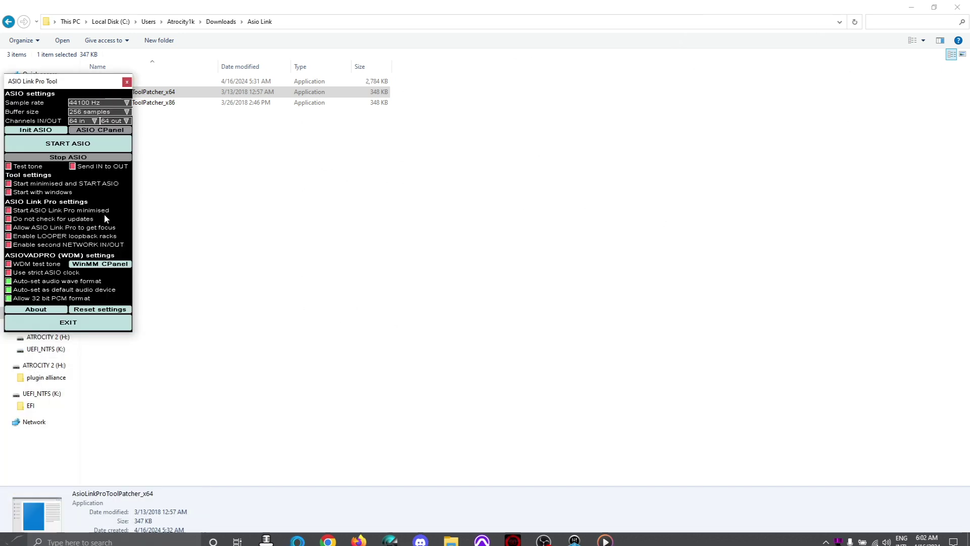
{"action": "left_click_drag", "start_coordinate": [100, 84], "coordinate": [219, 112]}
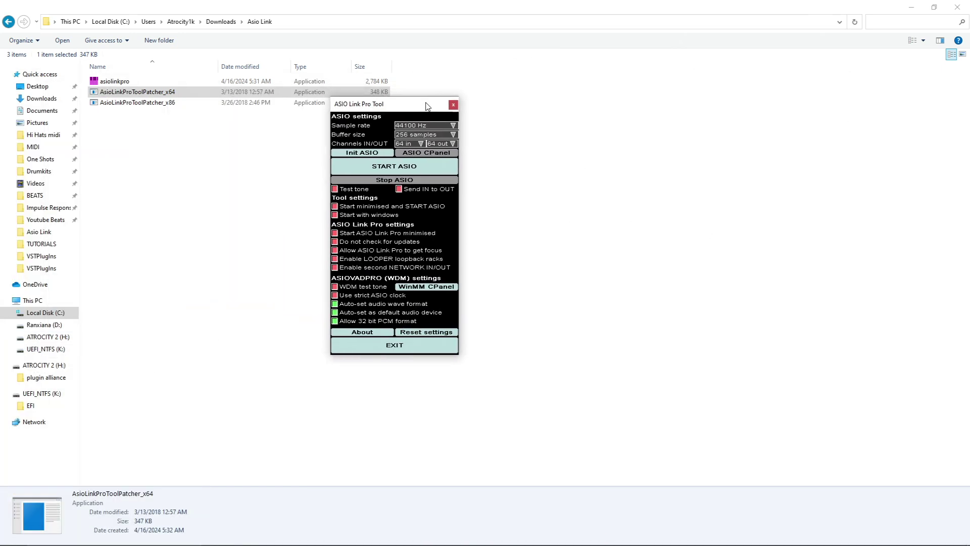
{"action": "left_click_drag", "start_coordinate": [426, 106], "coordinate": [430, 99]}
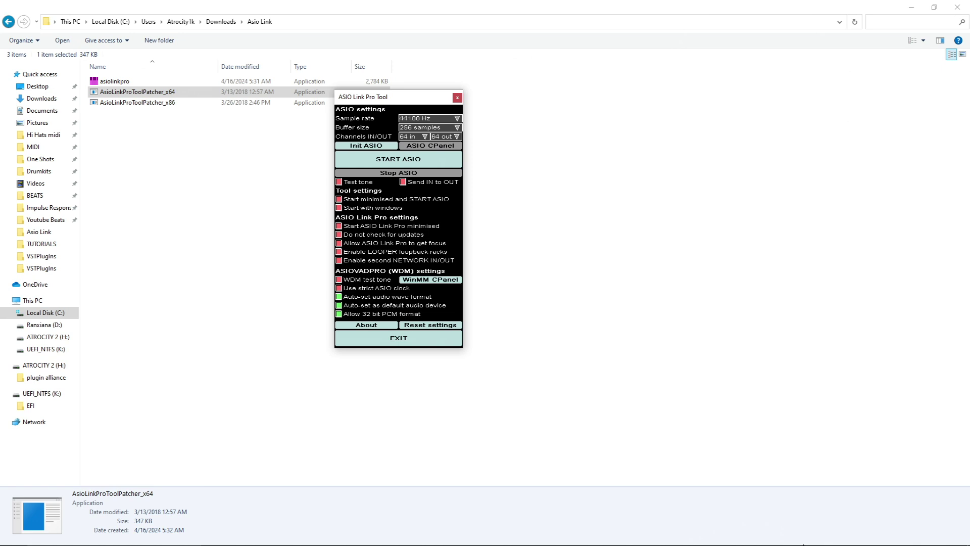
Open a second ASIO Link Pro Tool window from the tray and place both side by side
{"action": "key", "text": "super"}
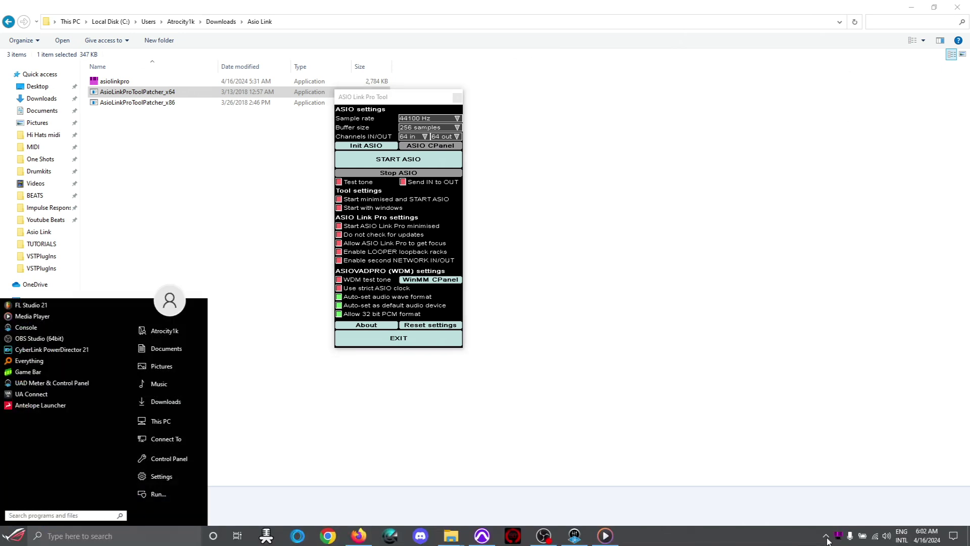
{"action": "left_click", "coordinate": [827, 537]}
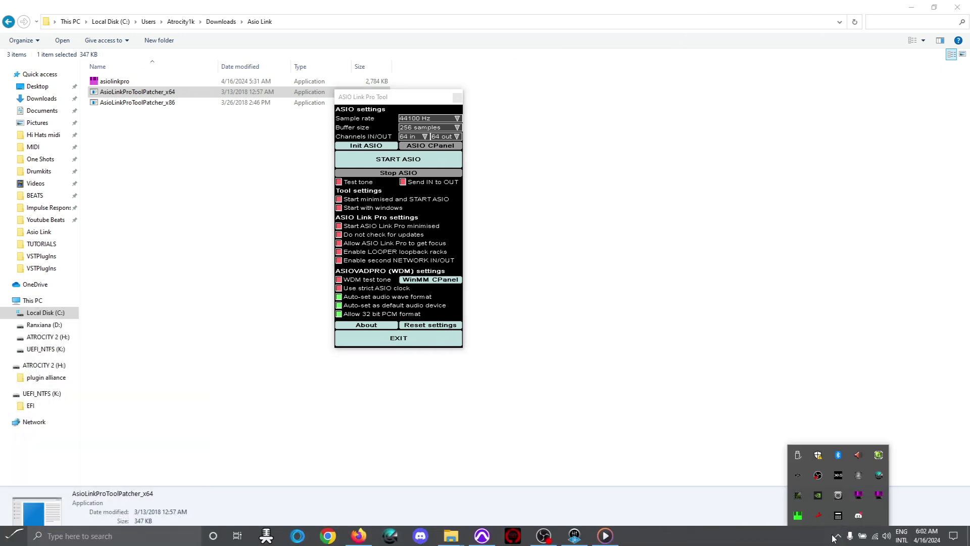
{"action": "left_click", "coordinate": [879, 495]}
{"action": "left_click", "coordinate": [871, 496]}
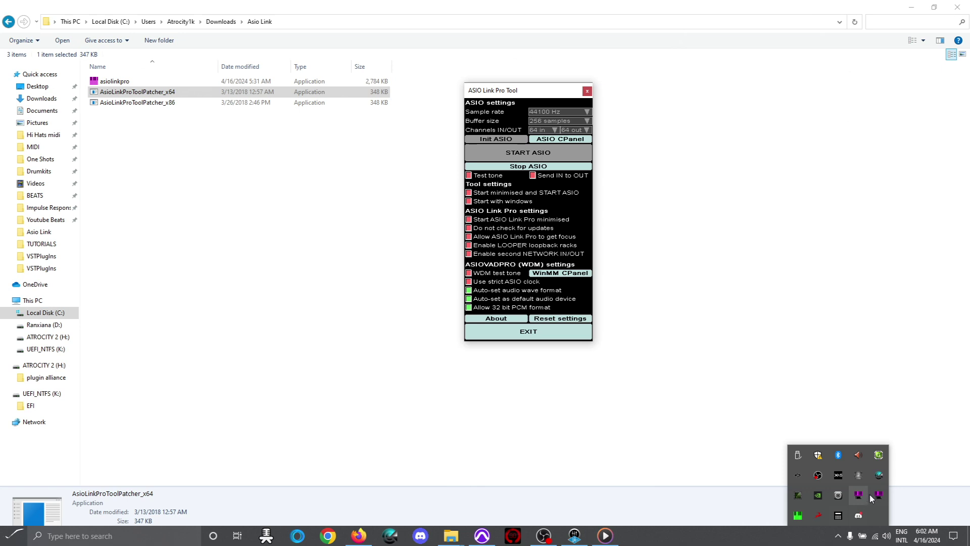
{"action": "left_click", "coordinate": [858, 495]}
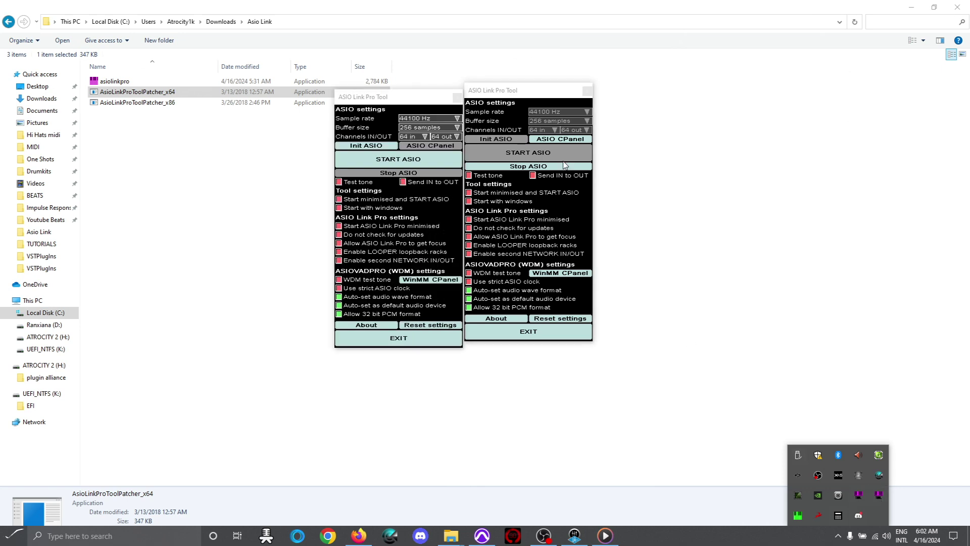
{"action": "left_click_drag", "start_coordinate": [541, 89], "coordinate": [681, 74]}
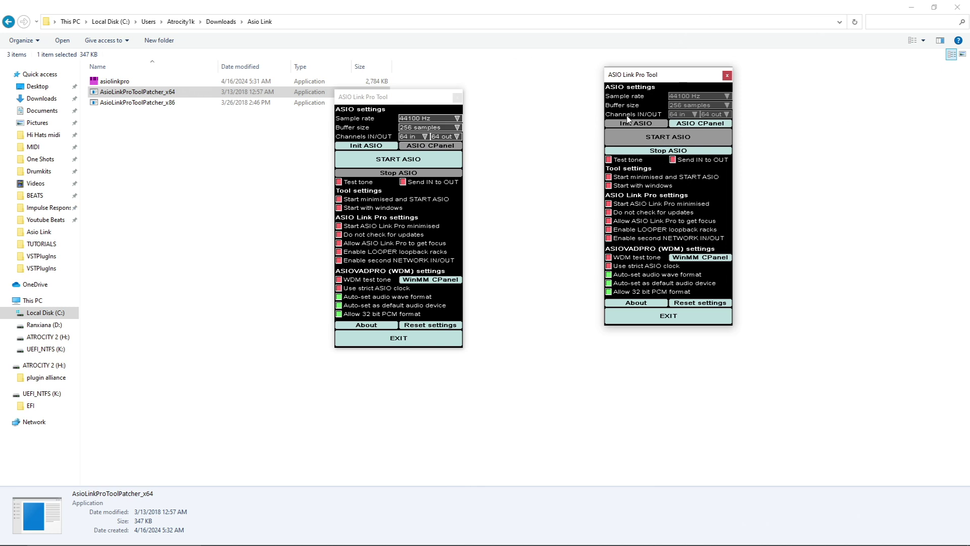
{"action": "left_click_drag", "start_coordinate": [420, 98], "coordinate": [377, 77]}
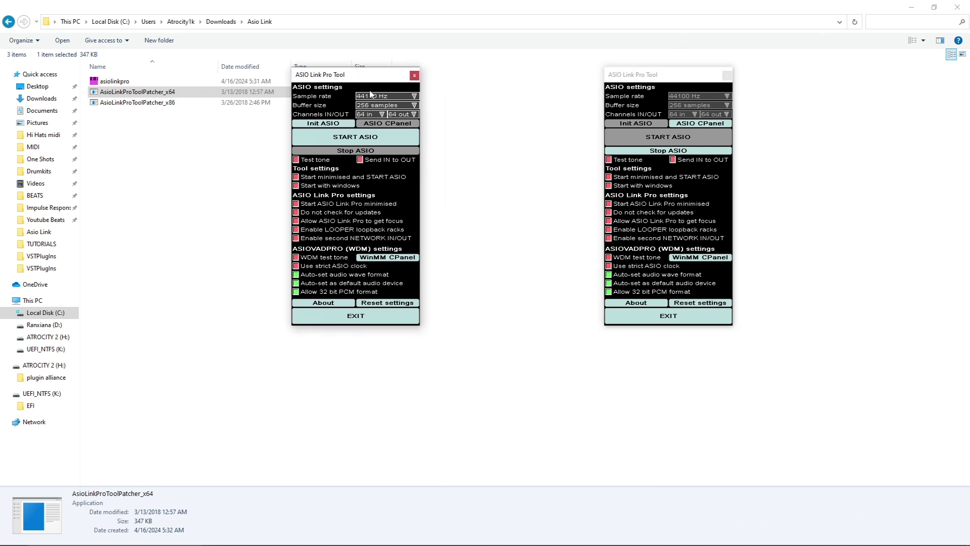
Set the sample rate to 44100 Hz, start ASIO, then close the resulting mixer
{"action": "left_click", "coordinate": [376, 98]}
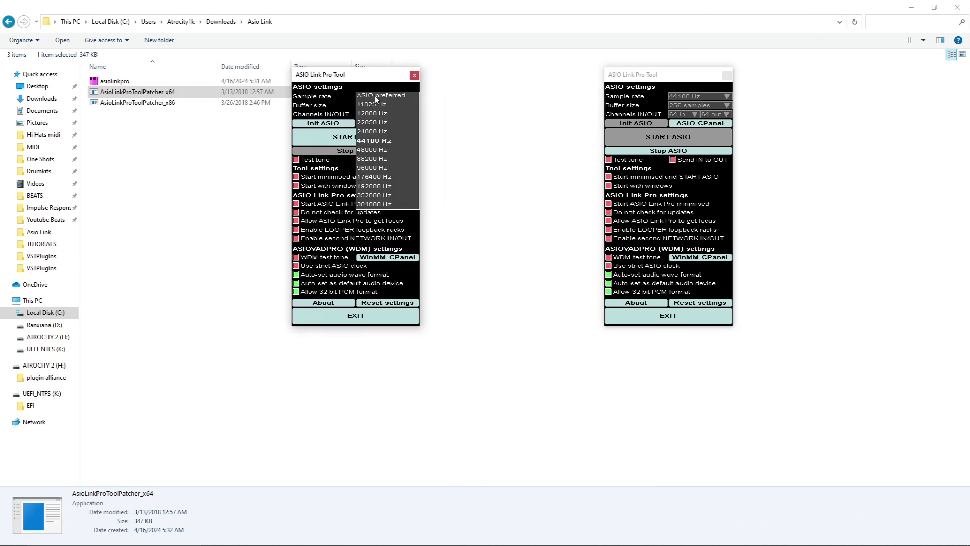
{"action": "left_click", "coordinate": [377, 143]}
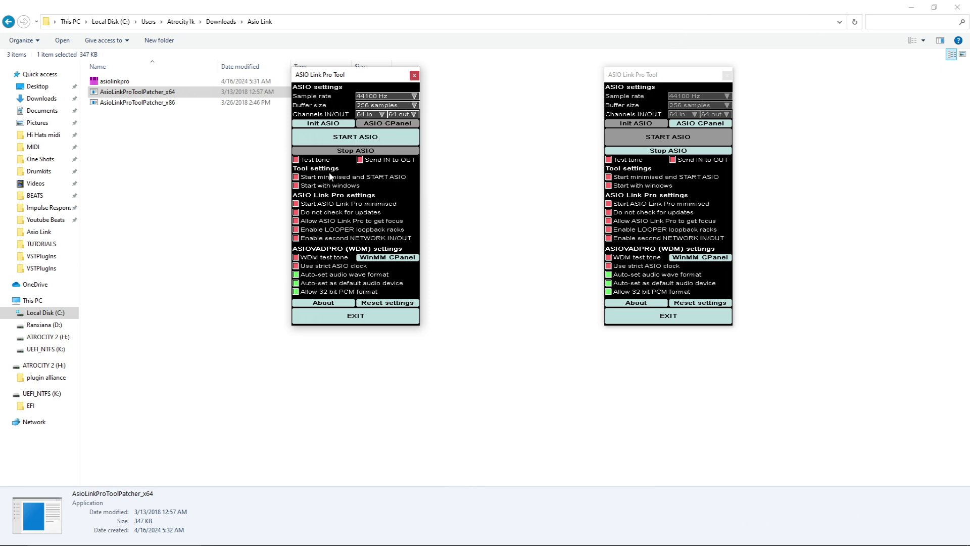
{"action": "left_click", "coordinate": [352, 138]}
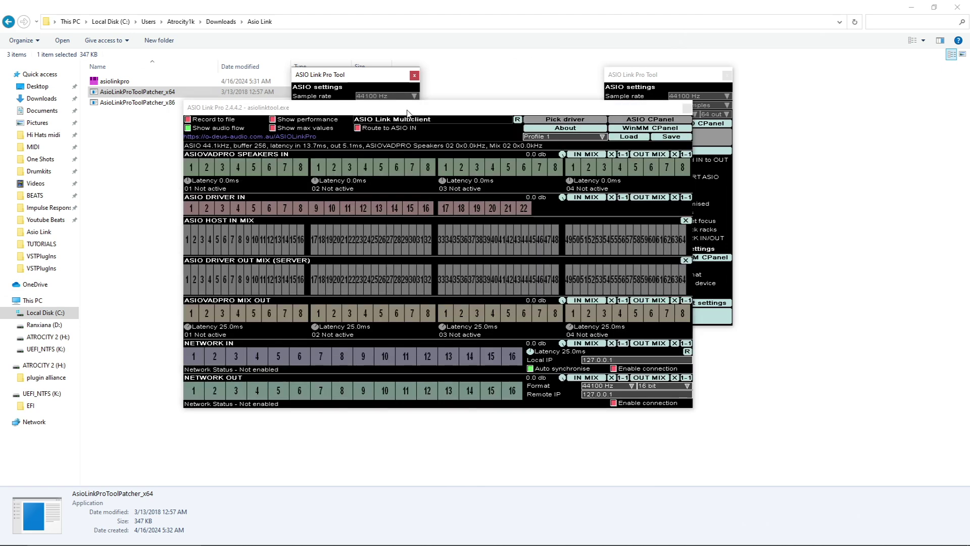
{"action": "mouse_move", "coordinate": [404, 103]}
{"action": "left_mouse_down"}
{"action": "mouse_move", "coordinate": [296, 81]}
{"action": "mouse_move", "coordinate": [300, 72]}
{"action": "left_mouse_up"}
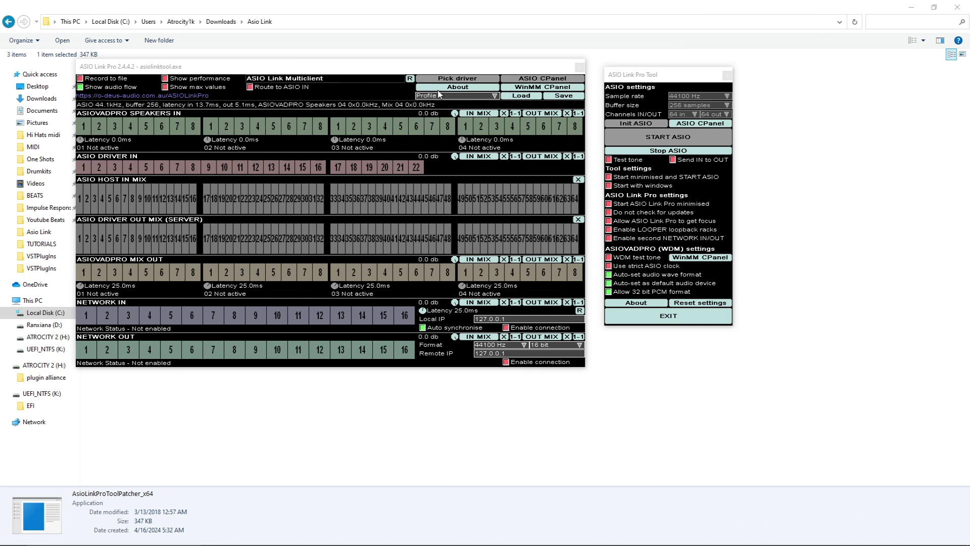
{"action": "left_click", "coordinate": [580, 67]}
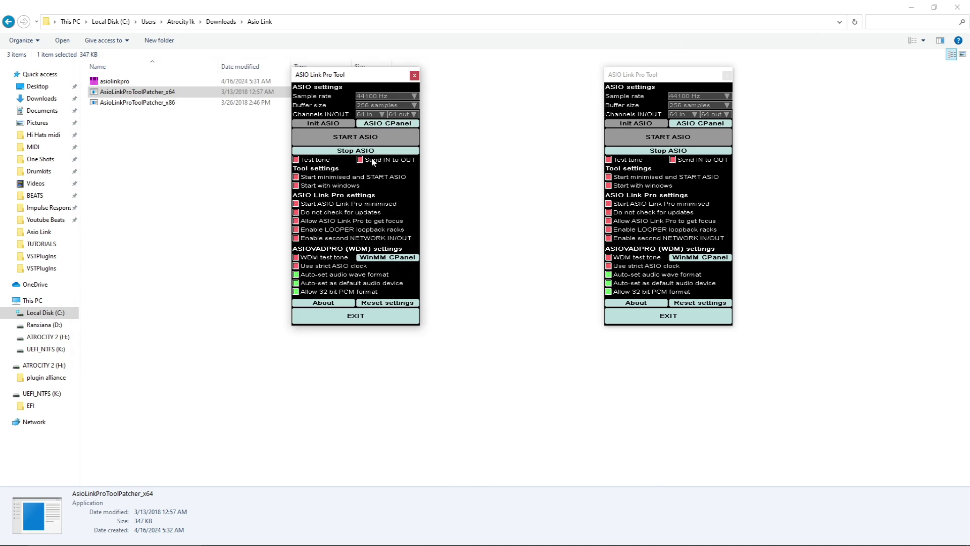
Stop ASIO, close one tool window, restart ASIO, and route channel 1 to the driver out mix
{"action": "left_click", "coordinate": [387, 150]}
{"action": "left_click", "coordinate": [414, 75]}
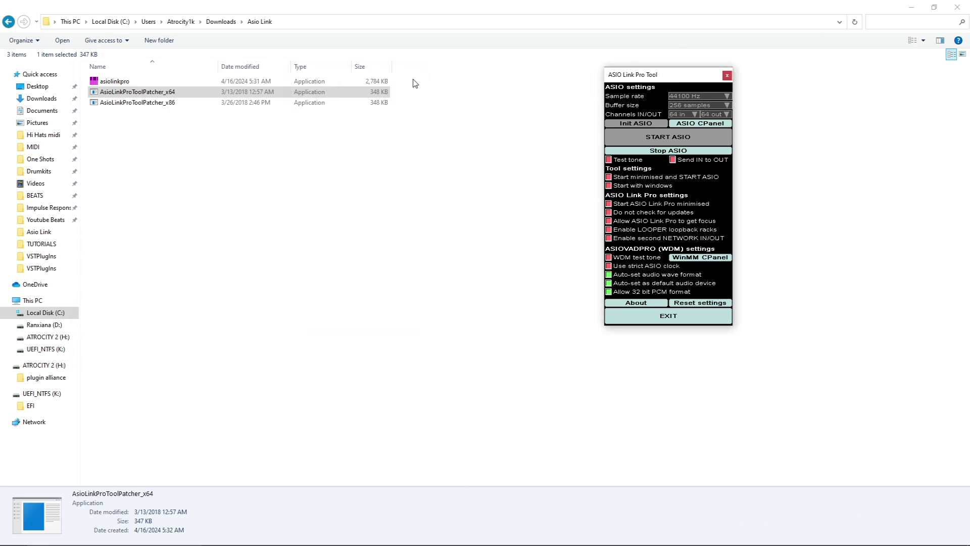
{"action": "left_click", "coordinate": [684, 154]}
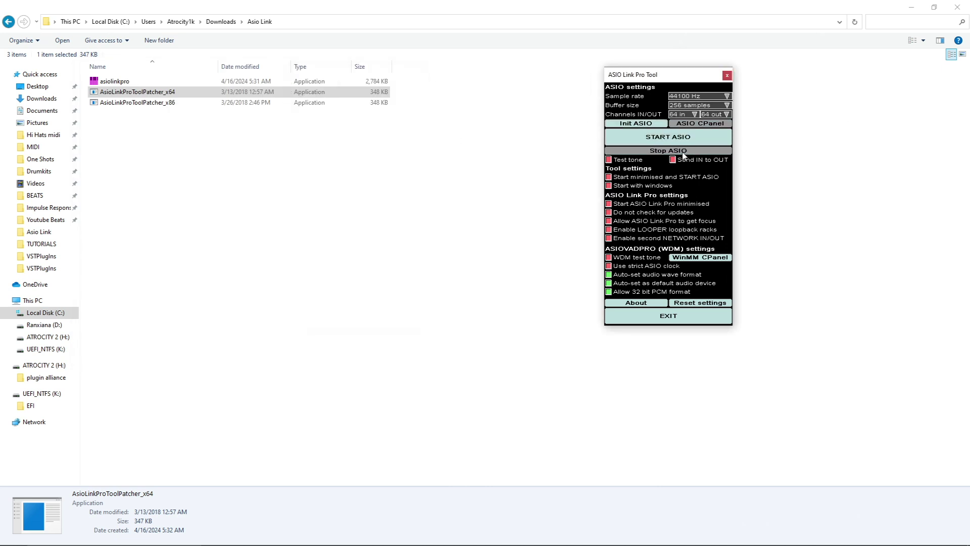
{"action": "left_click", "coordinate": [672, 138]}
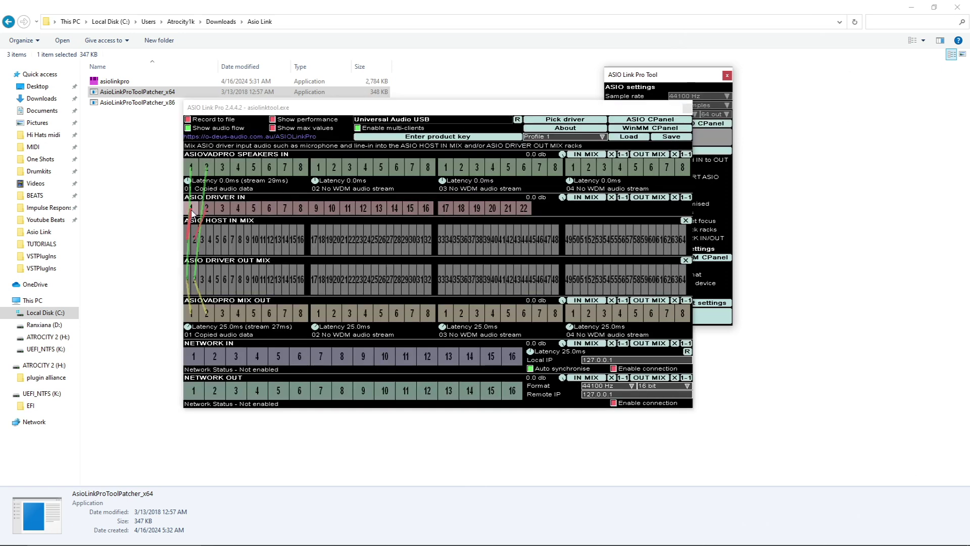
{"action": "left_click_drag", "start_coordinate": [192, 213], "coordinate": [186, 281]}
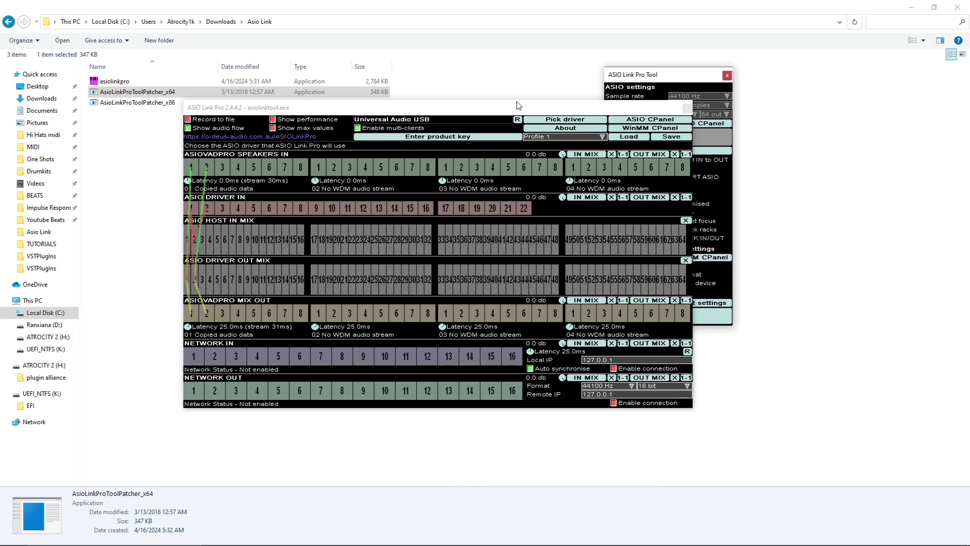
{"action": "left_click_drag", "start_coordinate": [518, 104], "coordinate": [472, 51]}
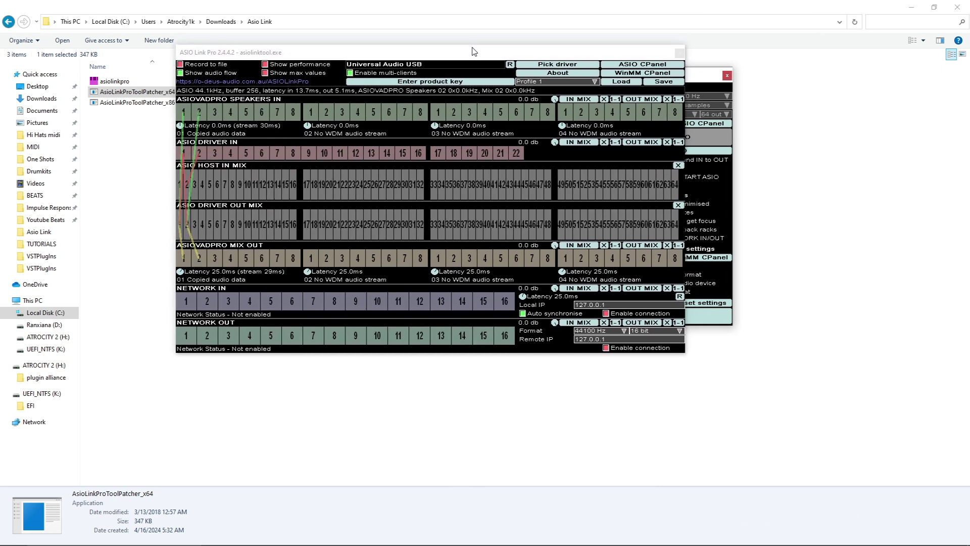
{"action": "left_click", "coordinate": [549, 65]}
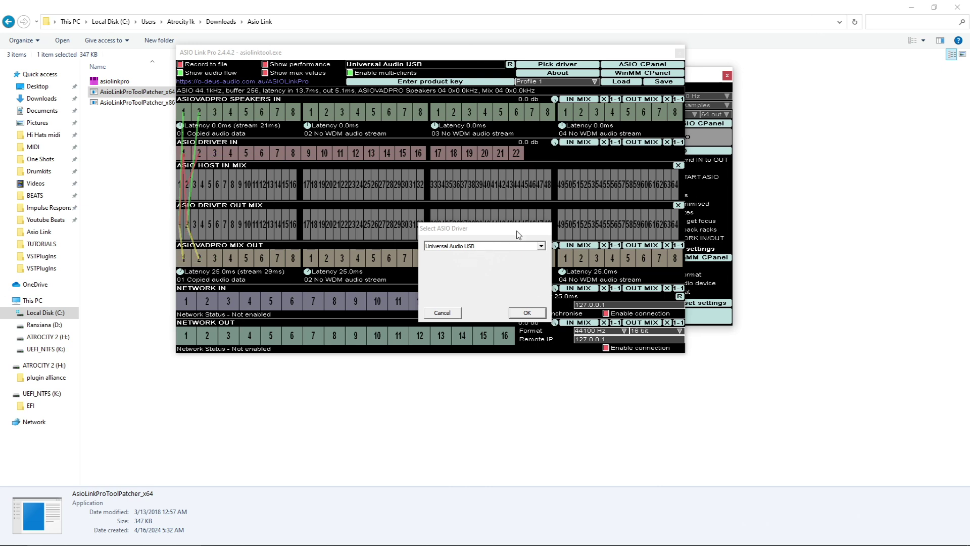
{"action": "left_click", "coordinate": [542, 248]}
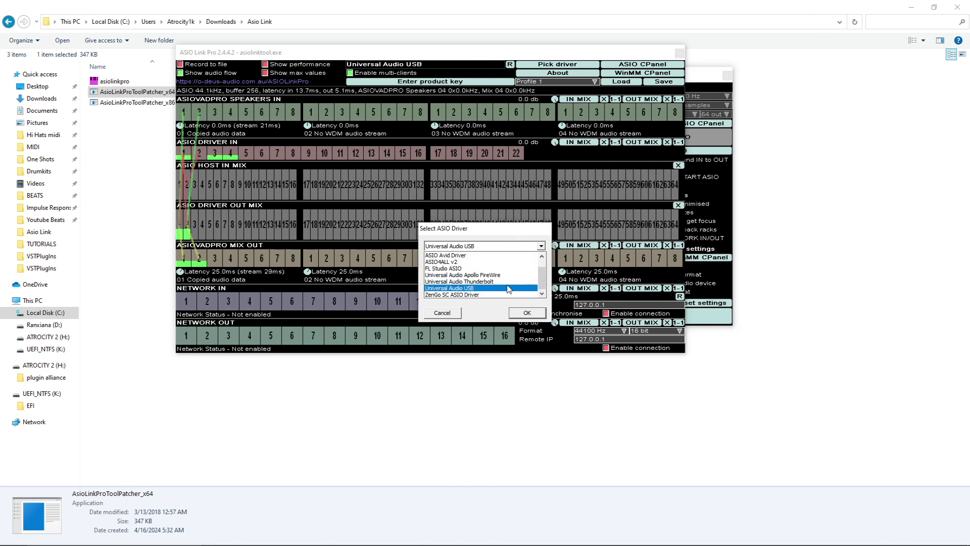
{"action": "mouse_move", "coordinate": [542, 284]}
{"action": "left_mouse_down"}
{"action": "mouse_move", "coordinate": [544, 275]}
{"action": "mouse_move", "coordinate": [542, 284]}
{"action": "left_mouse_up"}
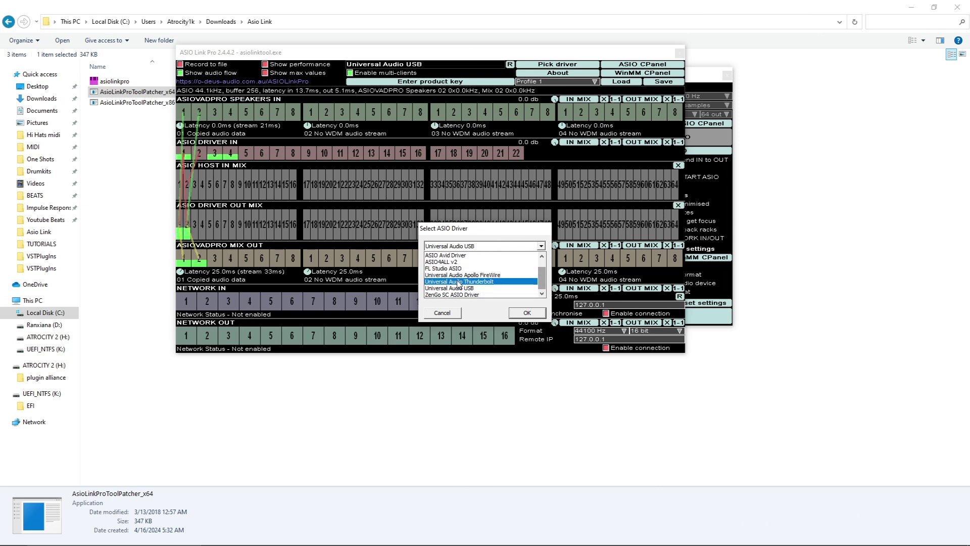
{"action": "left_click", "coordinate": [449, 318]}
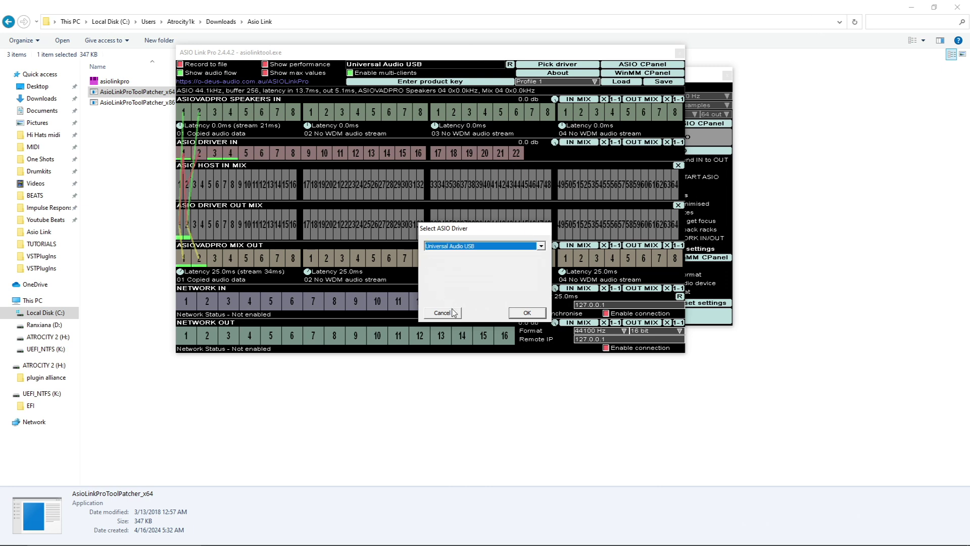
{"action": "left_click", "coordinate": [521, 108]}
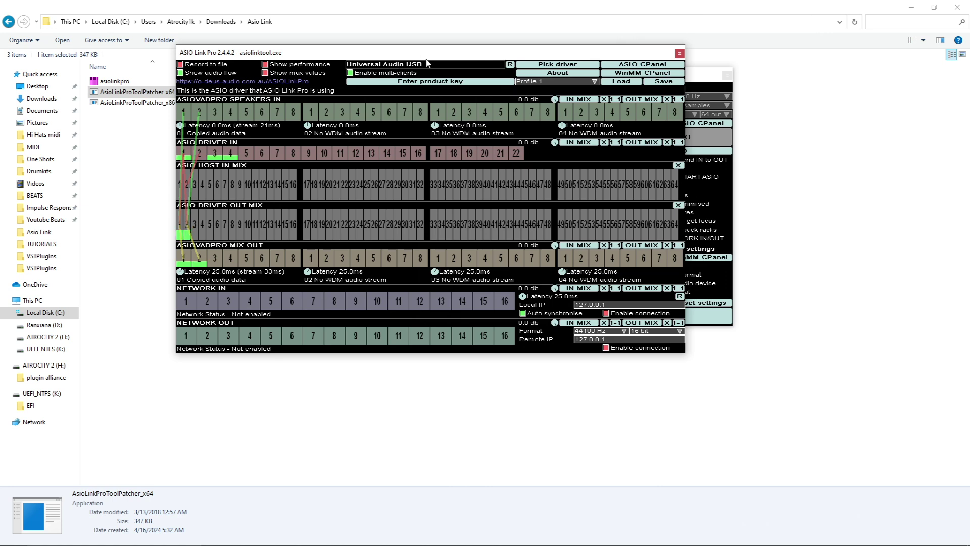
{"action": "left_click_drag", "start_coordinate": [446, 62], "coordinate": [452, 75]}
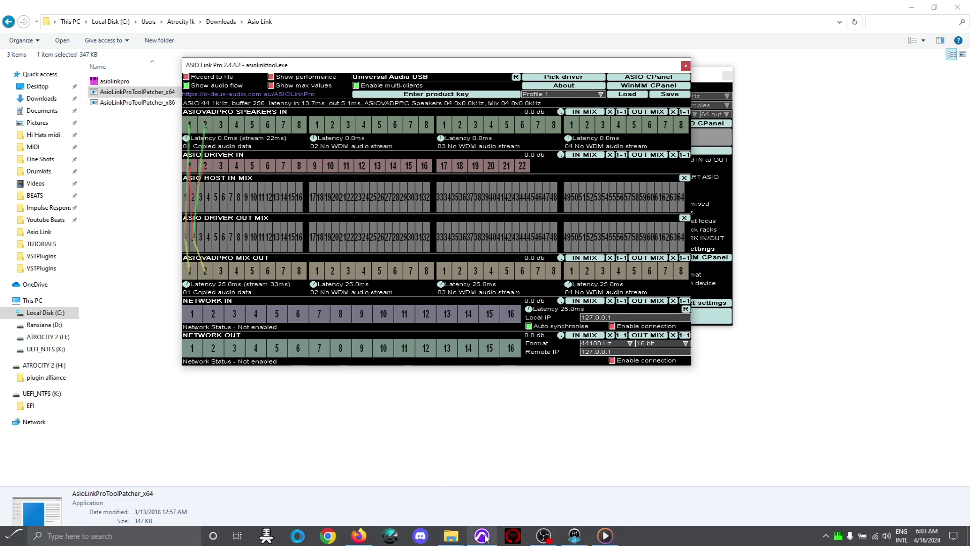
{"action": "left_click", "coordinate": [483, 536]}
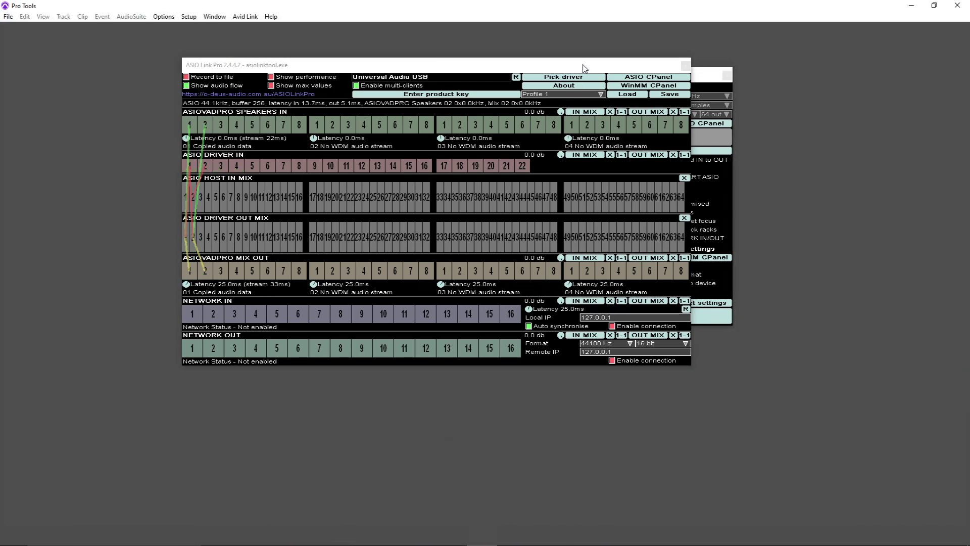
Move the ASIO Link Pro mixer aside and close it
{"action": "left_click_drag", "start_coordinate": [584, 68], "coordinate": [645, 102]}
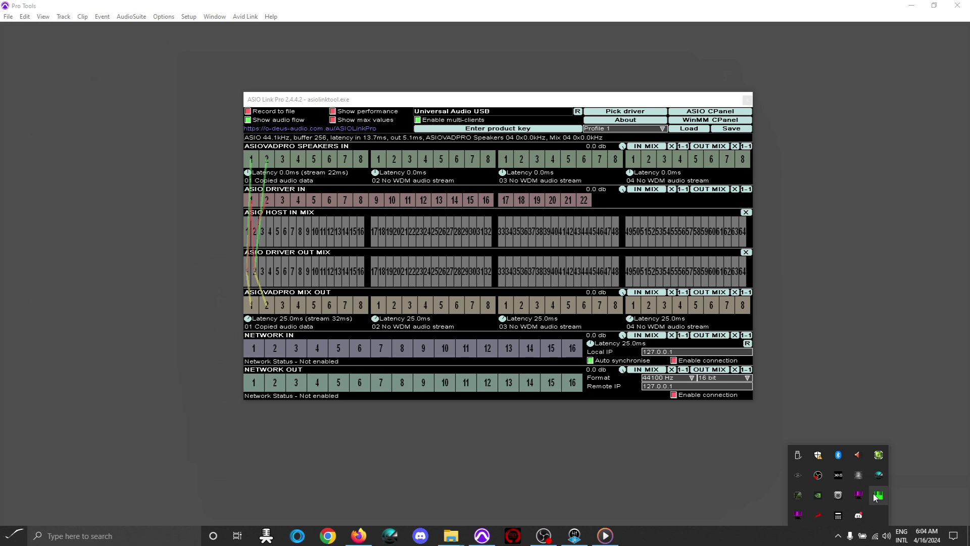
{"action": "left_click", "coordinate": [747, 100]}
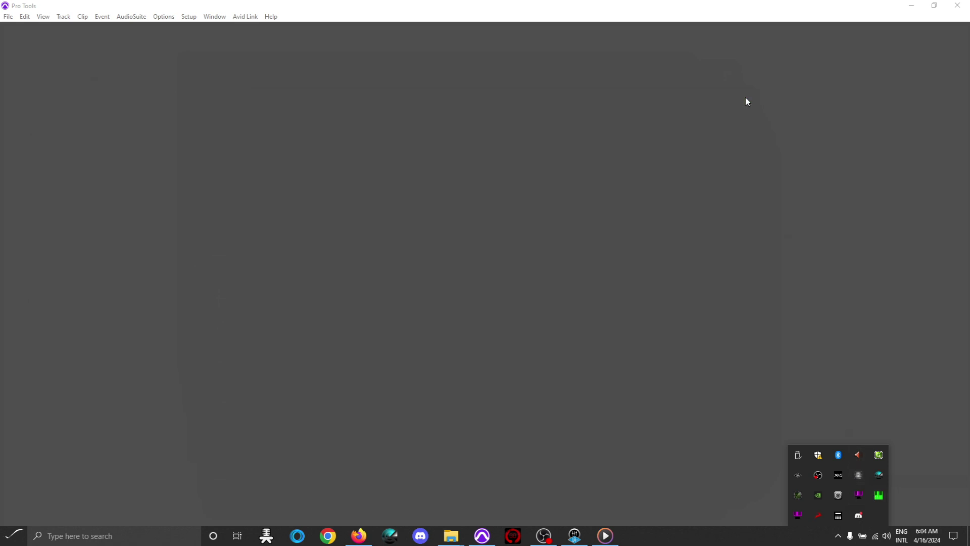
{"action": "left_click", "coordinate": [189, 17]}
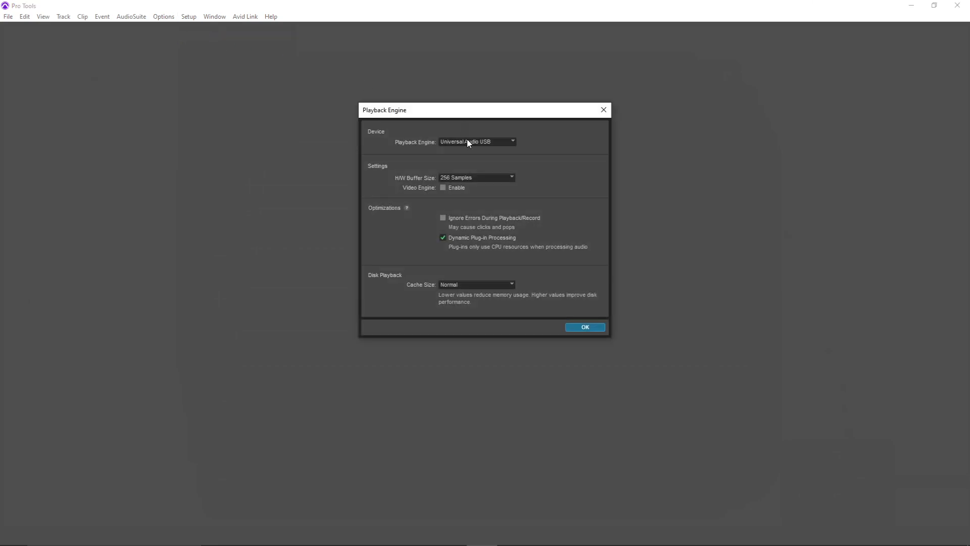
Select ASIO Link Pro as the Playback Engine device
{"action": "left_click", "coordinate": [486, 143]}
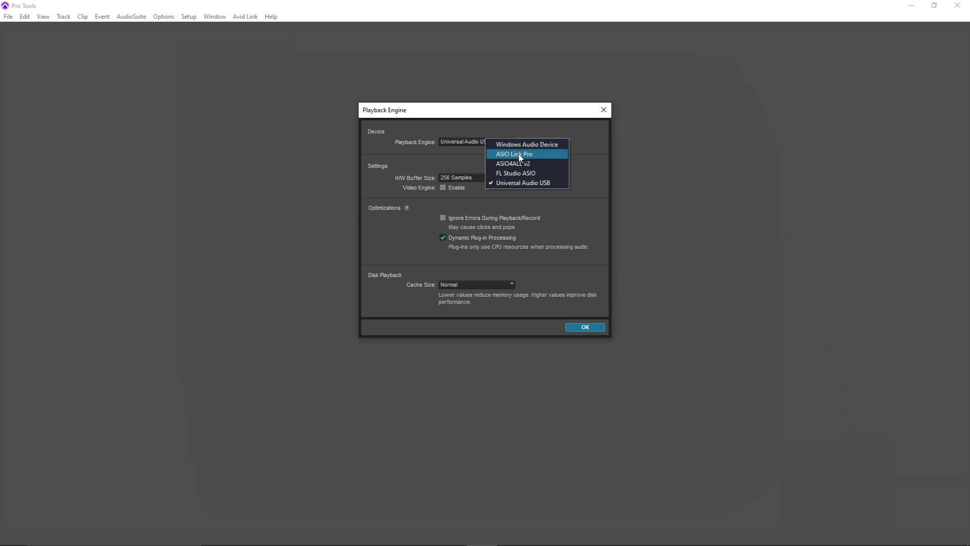
{"action": "left_click", "coordinate": [535, 159]}
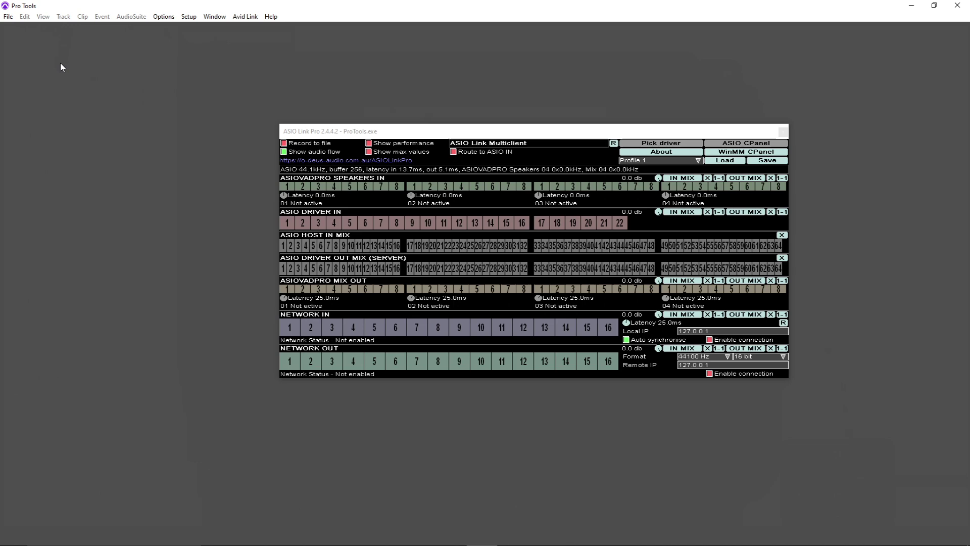
{"action": "left_click", "coordinate": [7, 15]}
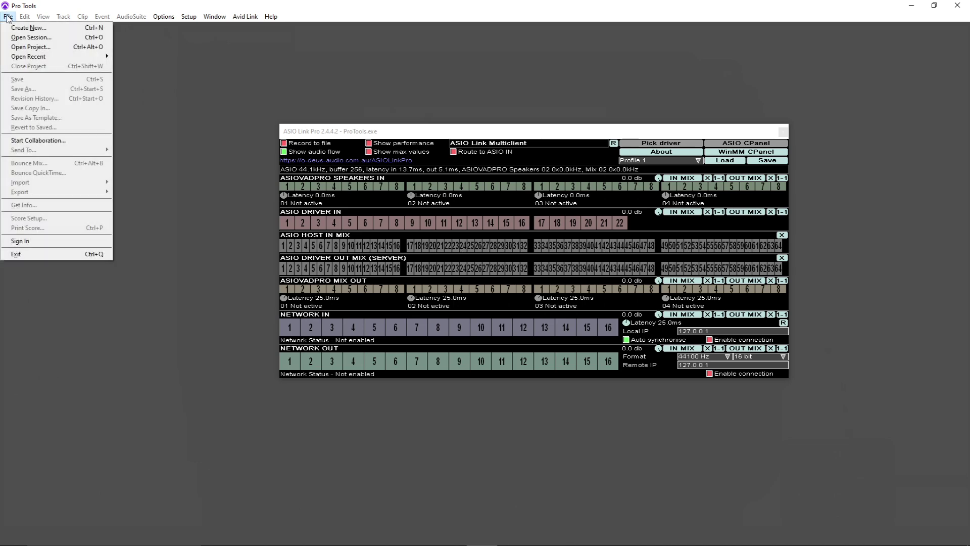
Create a locally stored session named 'Asio Link Pro' from the Dashboard and reposition its edit window
{"action": "left_click", "coordinate": [33, 29]}
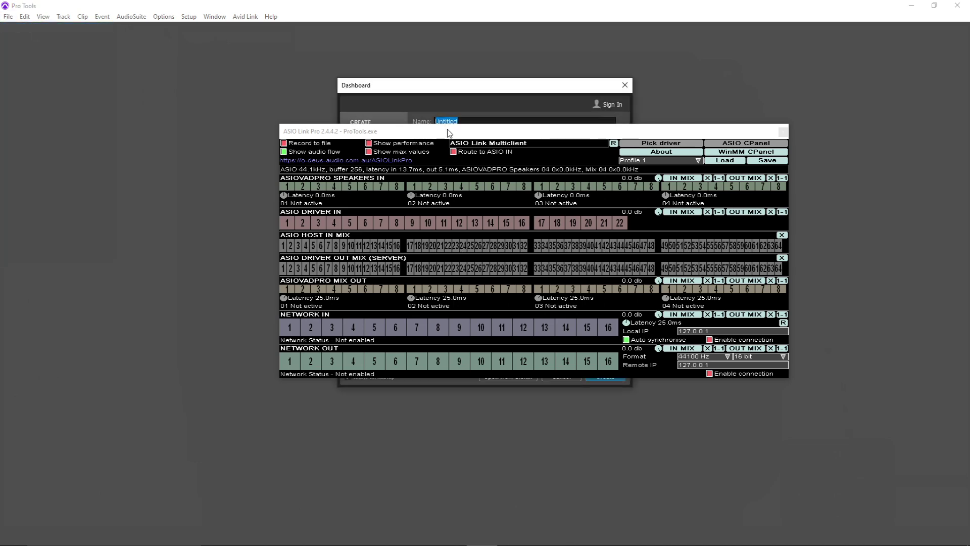
{"action": "left_click_drag", "start_coordinate": [449, 133], "coordinate": [411, 381]}
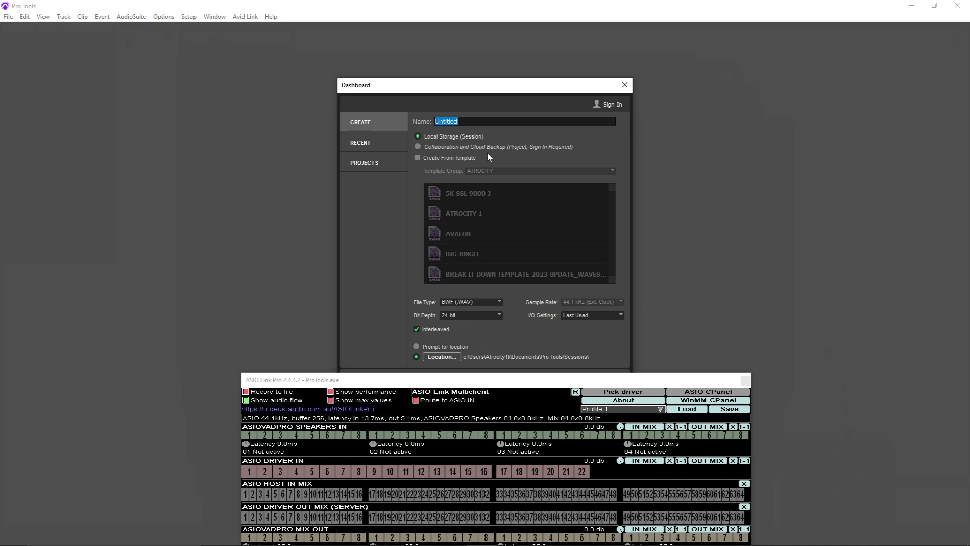
{"action": "type", "text": "Asio Link Pro"}
{"action": "left_click_drag", "start_coordinate": [529, 90], "coordinate": [472, 32]}
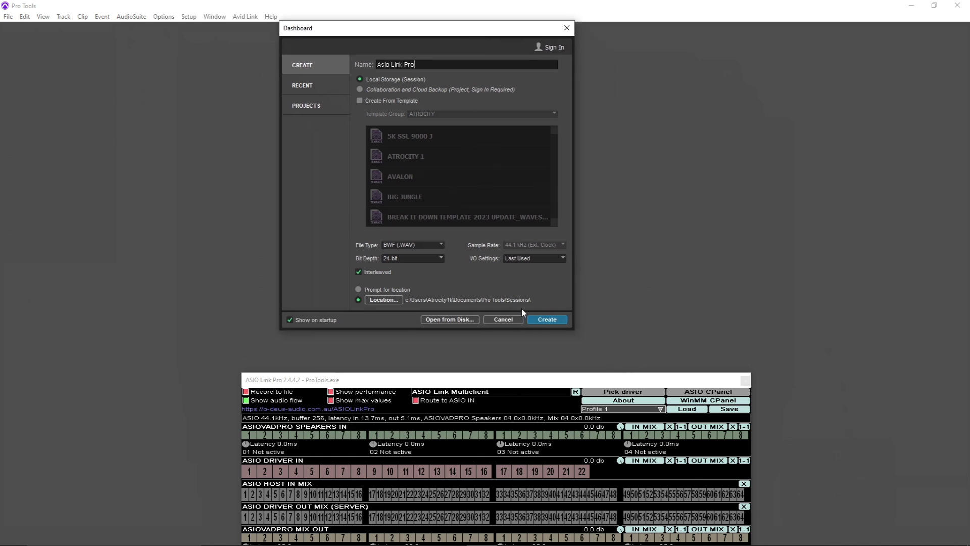
{"action": "left_click", "coordinate": [547, 319]}
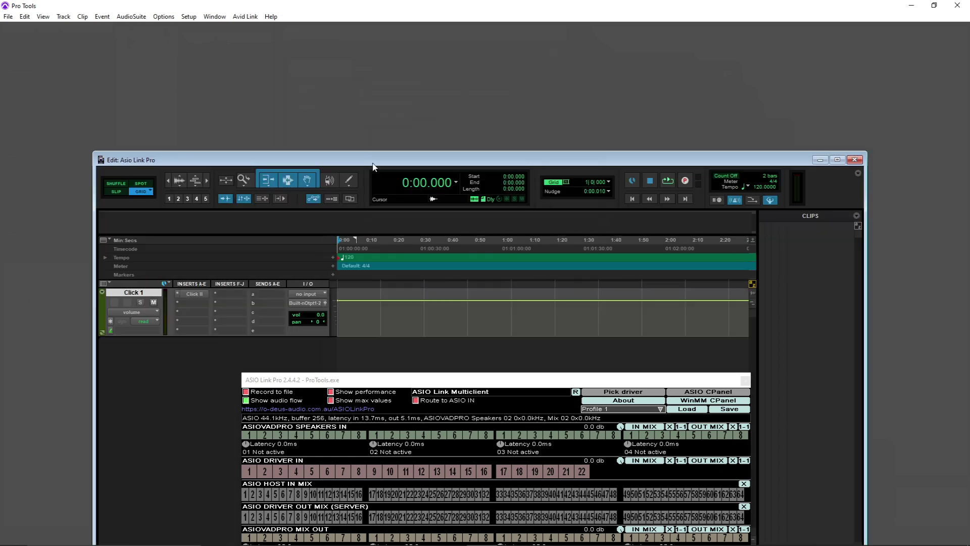
{"action": "left_click_drag", "start_coordinate": [382, 158], "coordinate": [373, 74]}
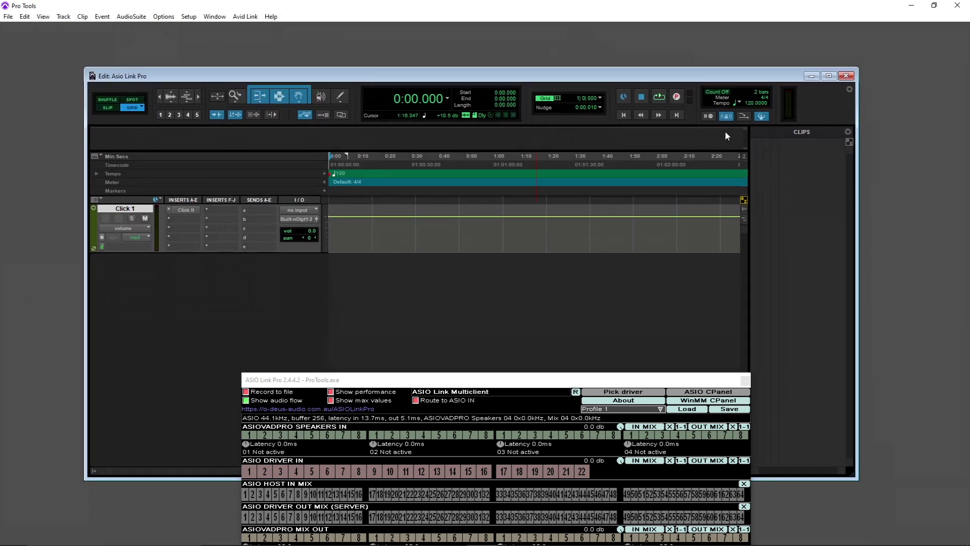
Maximize the edit window and set up a mono audio track named 'rec'
{"action": "left_click", "coordinate": [829, 75]}
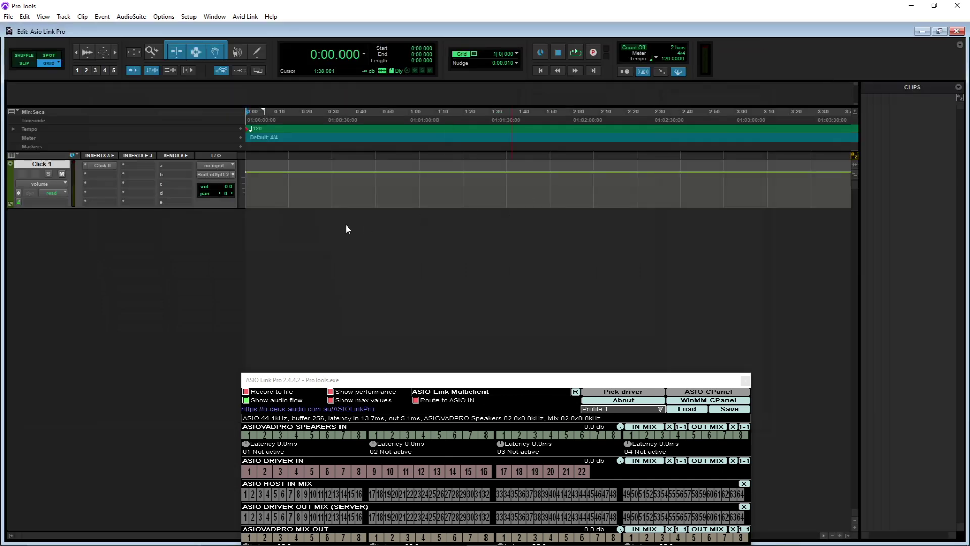
{"action": "left_click", "coordinate": [63, 16]}
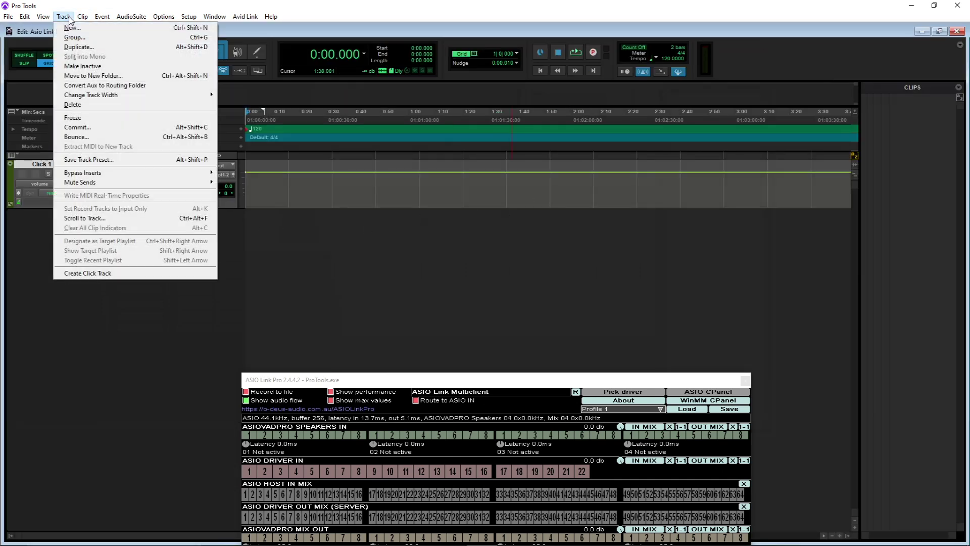
{"action": "left_click", "coordinate": [76, 31]}
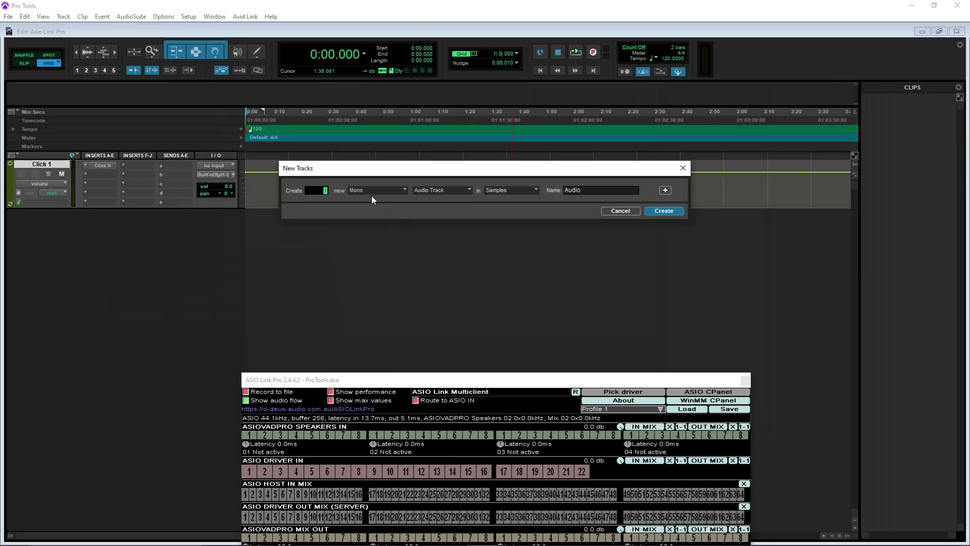
{"action": "left_click", "coordinate": [434, 192]}
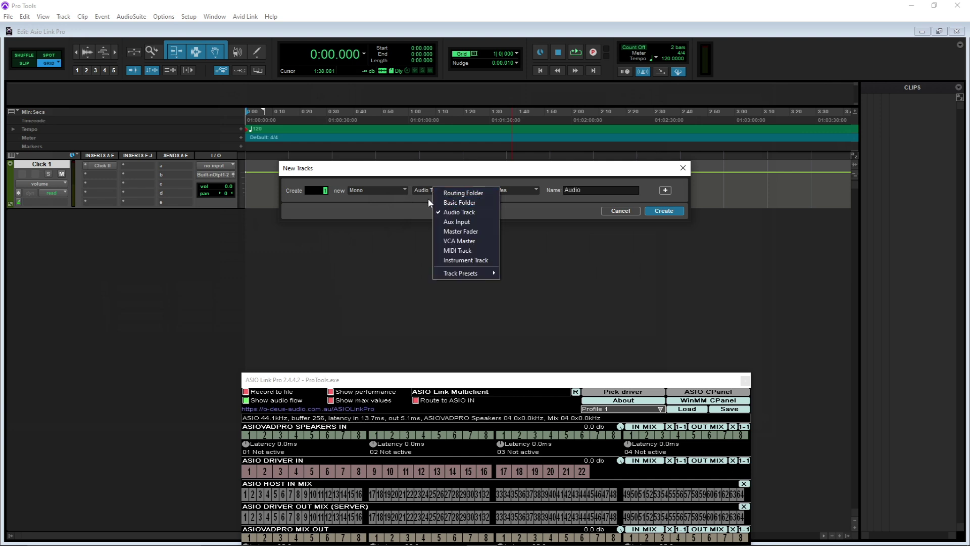
{"action": "left_click", "coordinate": [417, 199]}
{"action": "left_click", "coordinate": [574, 189]}
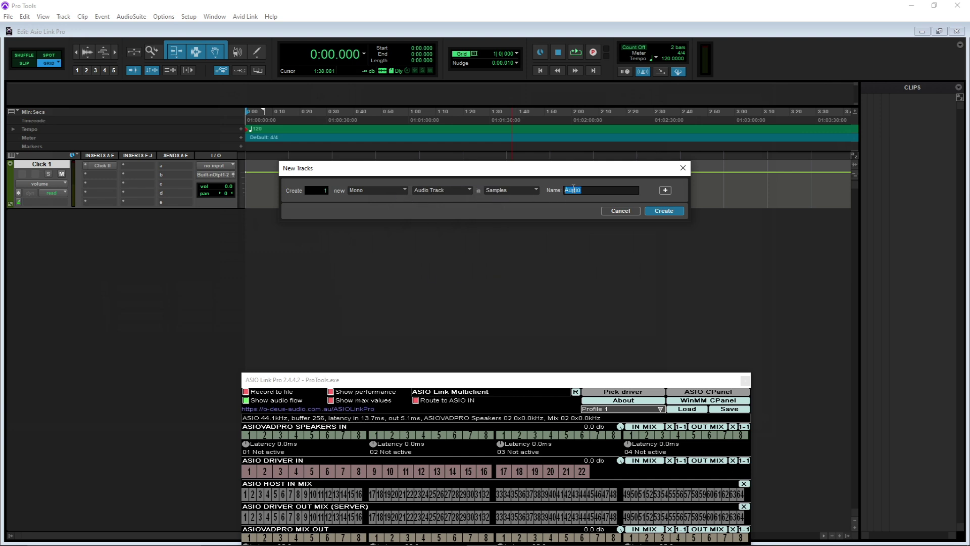
{"action": "type", "text": "rec"}
Add a second row for a stereo audio track named 'beat'
{"action": "left_click", "coordinate": [665, 190]}
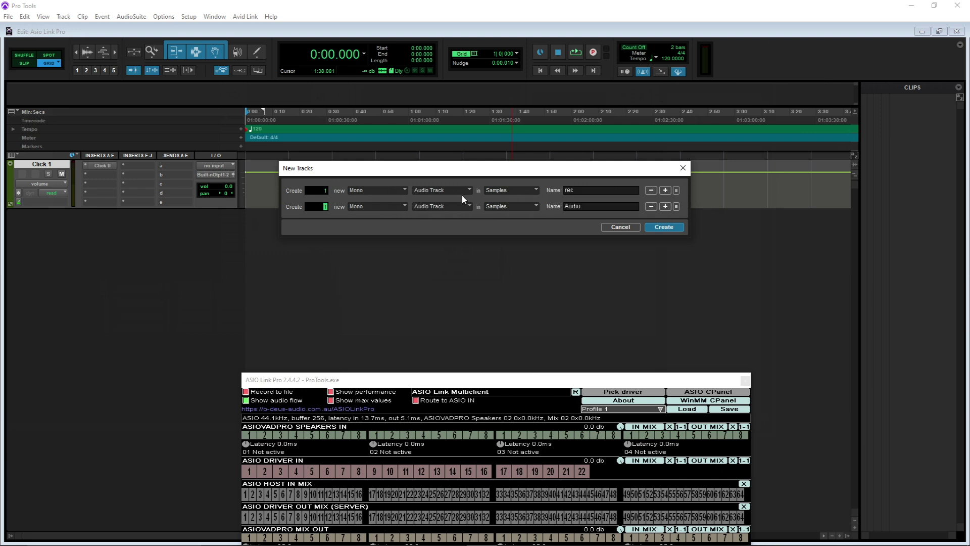
{"action": "left_click", "coordinate": [372, 207]}
{"action": "left_click", "coordinate": [392, 218]}
{"action": "left_click_drag", "start_coordinate": [563, 205], "coordinate": [580, 207]}
{"action": "type", "text": "beat"}
Add a stereo Master Fader row and create all three tracks
{"action": "left_click", "coordinate": [665, 207]}
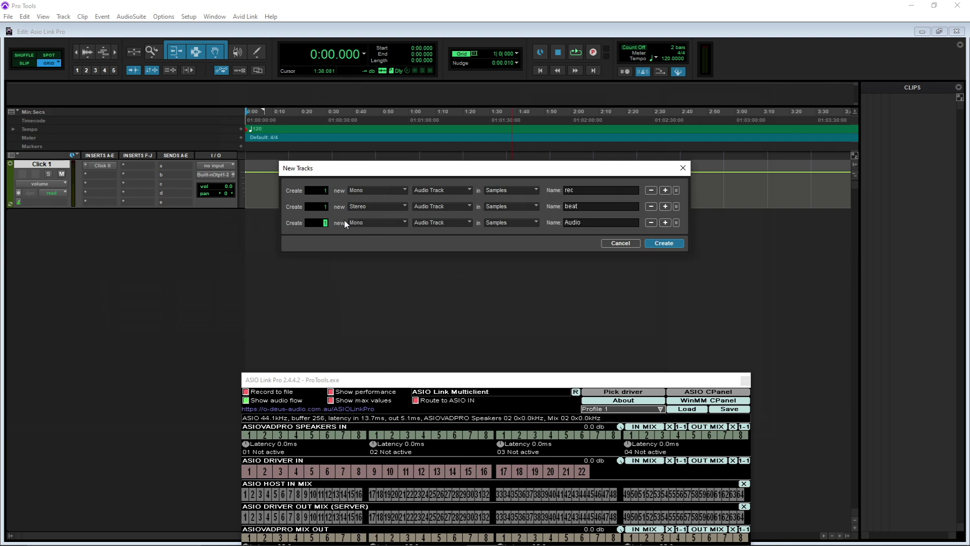
{"action": "left_click", "coordinate": [359, 223]}
{"action": "left_click", "coordinate": [378, 234]}
{"action": "left_click", "coordinate": [437, 221]}
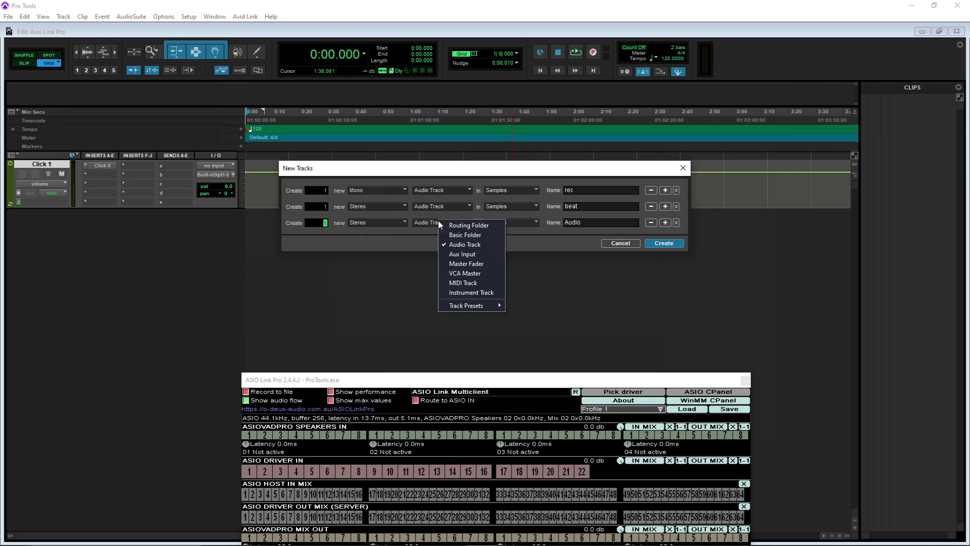
{"action": "left_click", "coordinate": [478, 265]}
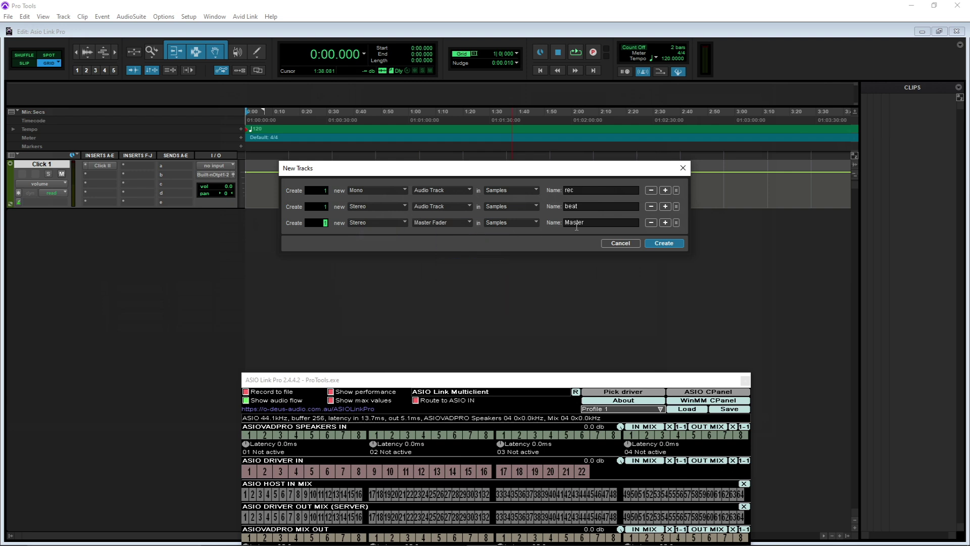
{"action": "left_click", "coordinate": [650, 244]}
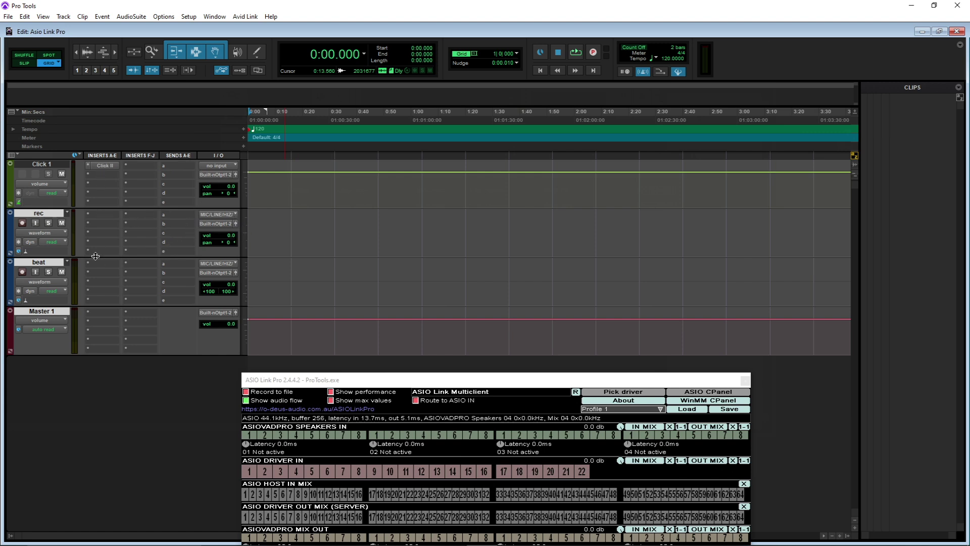
Connect ASIO DRIVER IN 1 and 2 to ASIO HOST IN MIX 1 and 2 in ASIO Link Pro
{"action": "left_click_drag", "start_coordinate": [328, 387], "coordinate": [320, 84]}
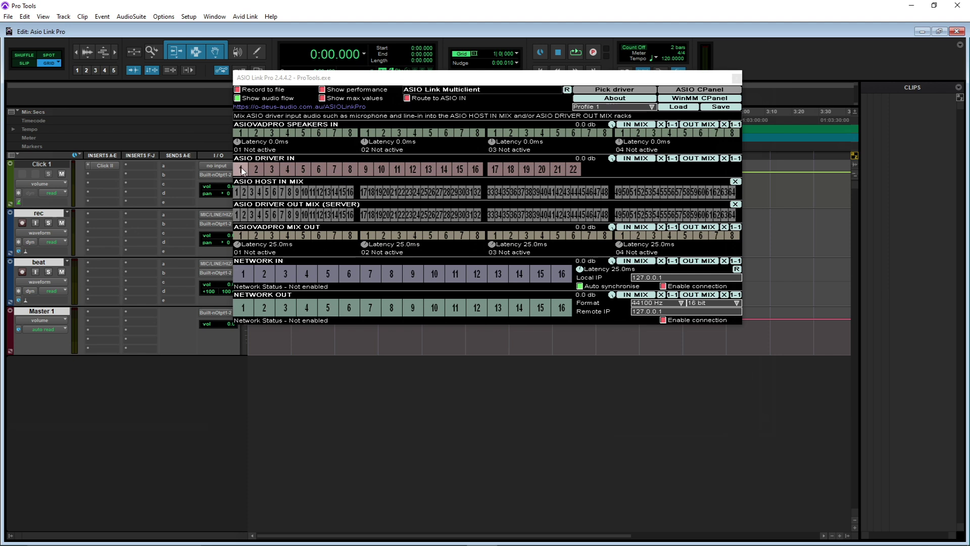
{"action": "left_click_drag", "start_coordinate": [243, 171], "coordinate": [237, 196]}
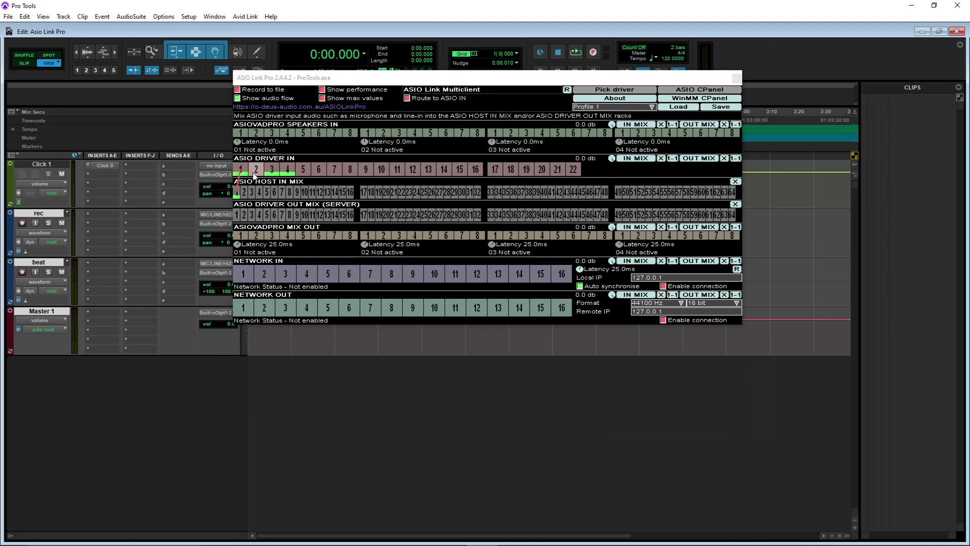
{"action": "left_click", "coordinate": [246, 195]}
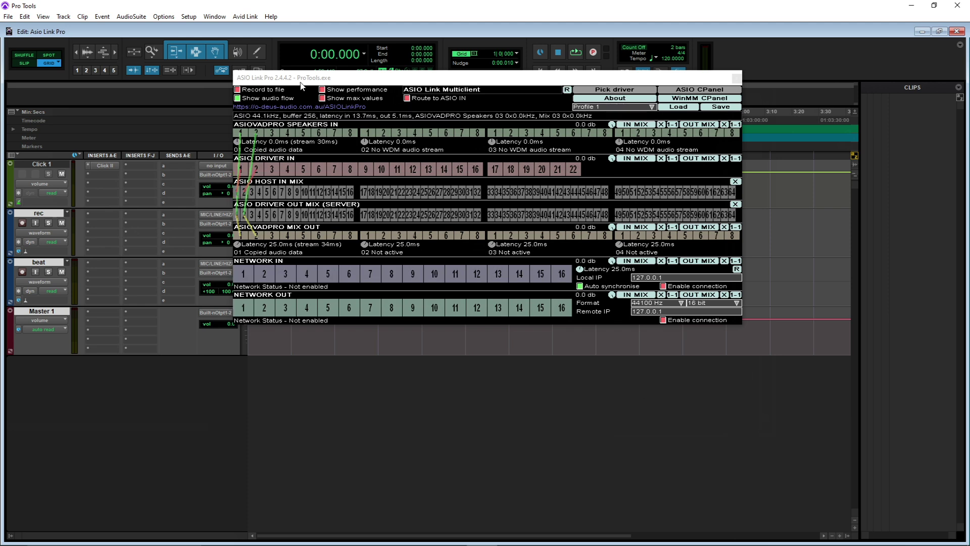
{"action": "left_click_drag", "start_coordinate": [331, 82], "coordinate": [332, 73]}
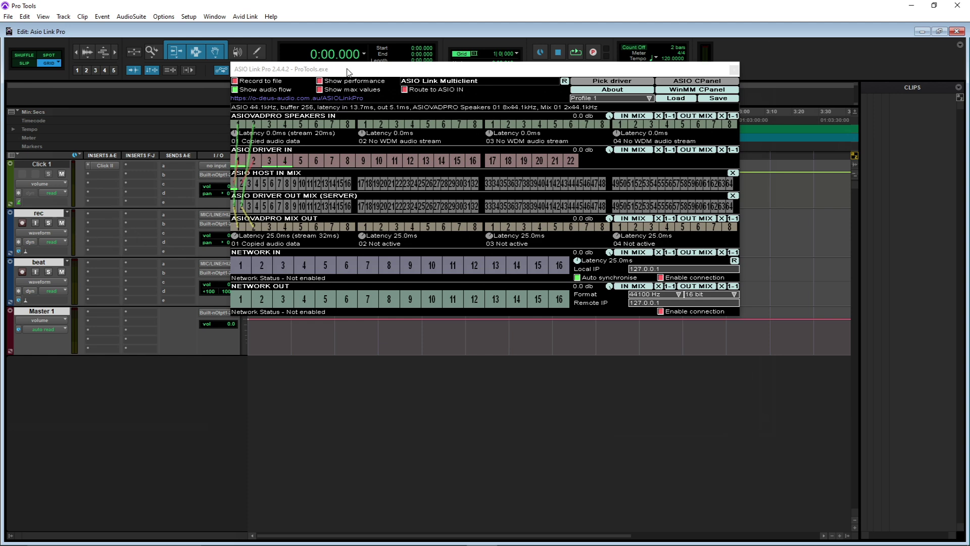
{"action": "left_click_drag", "start_coordinate": [326, 70], "coordinate": [417, 83]}
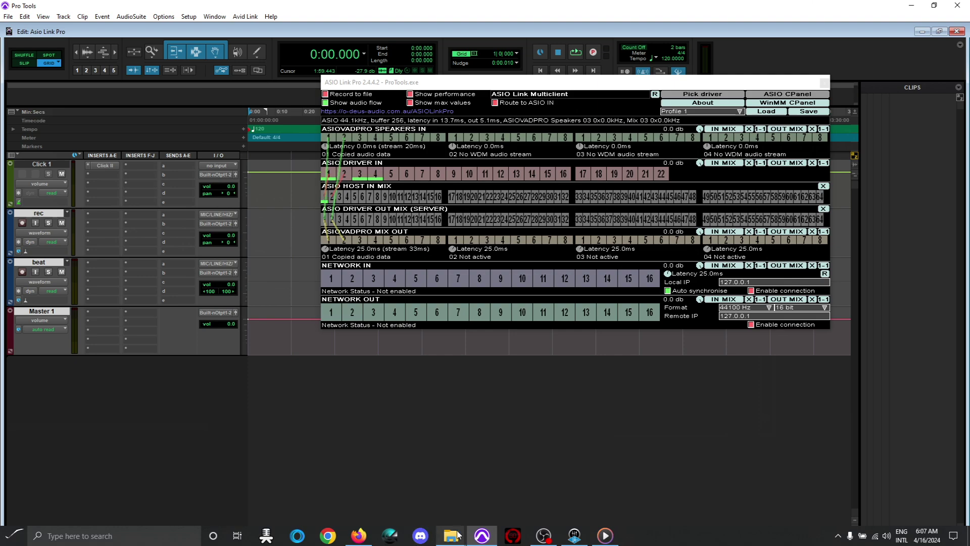
{"action": "mouse_move", "coordinate": [452, 536]}
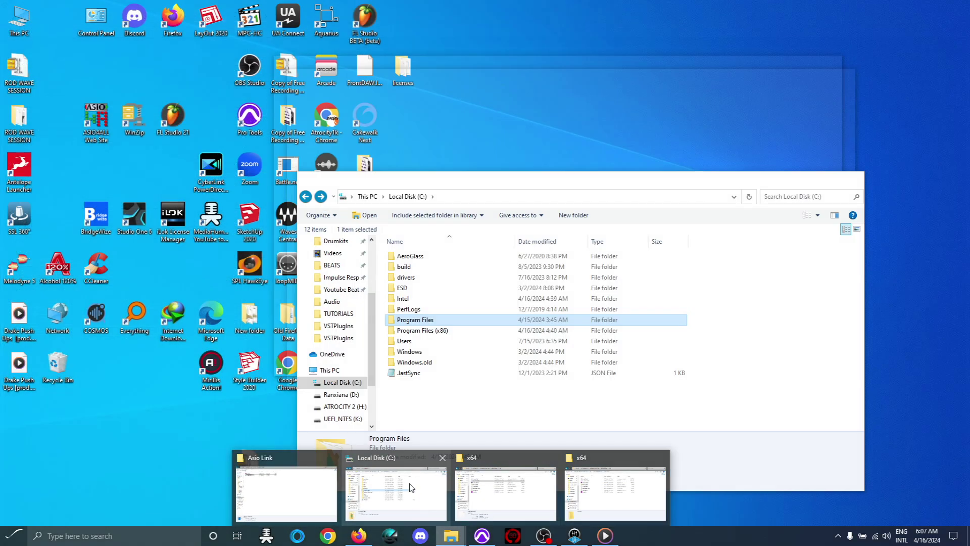
Import '6 GOD RETURNS' from the BEATS folder onto the beat track, aligned to 0:00.000
{"action": "left_click", "coordinate": [410, 482]}
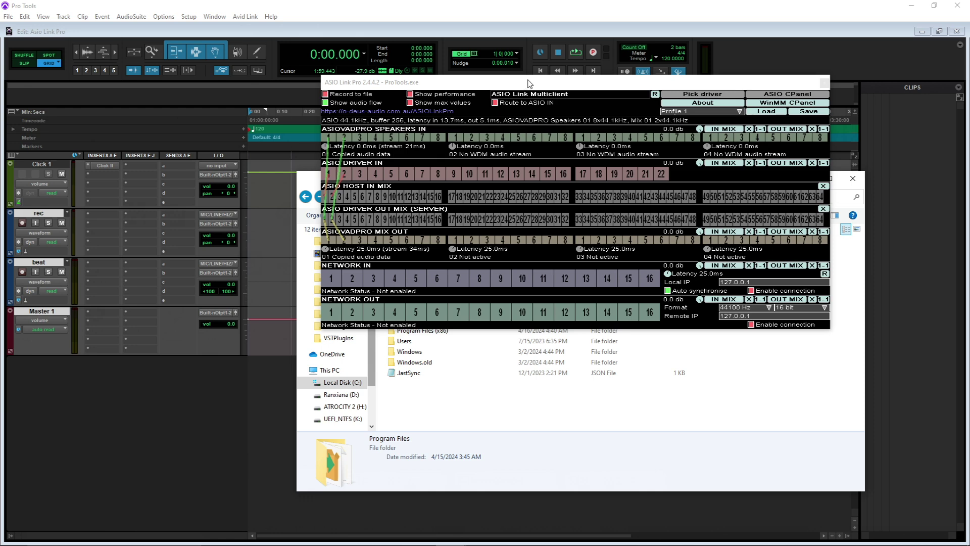
{"action": "left_click_drag", "start_coordinate": [528, 82], "coordinate": [630, 188]}
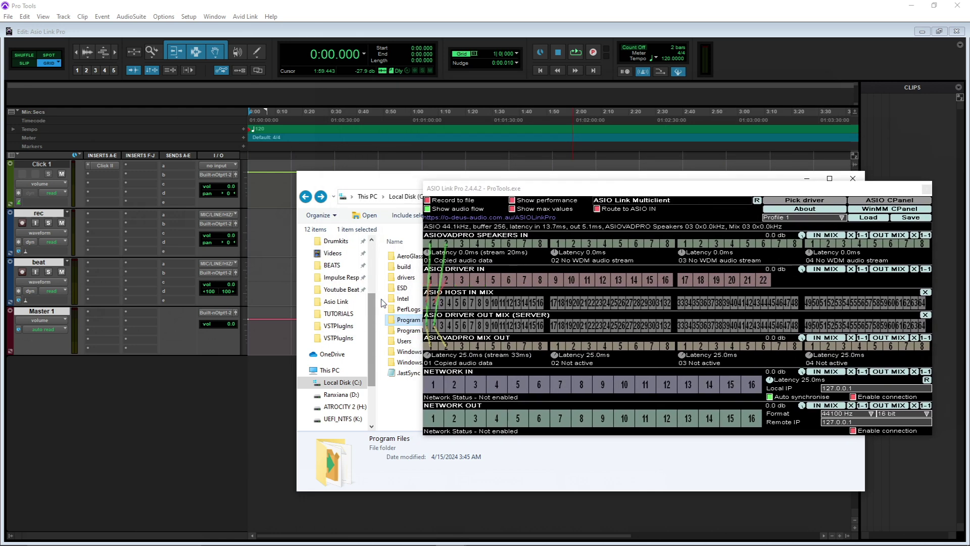
{"action": "left_click", "coordinate": [333, 265]}
{"action": "left_click_drag", "start_coordinate": [409, 288], "coordinate": [278, 256]}
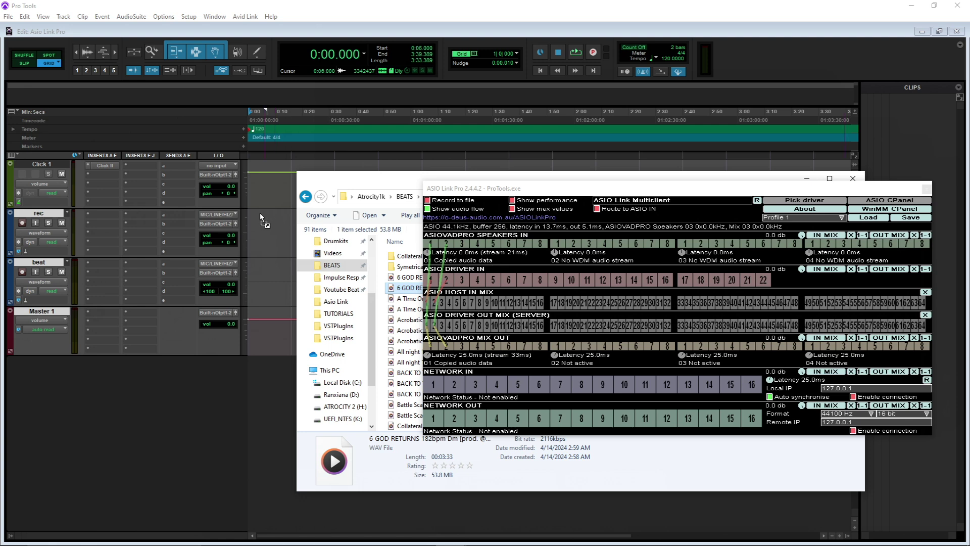
{"action": "left_click_drag", "start_coordinate": [253, 247], "coordinate": [255, 276]}
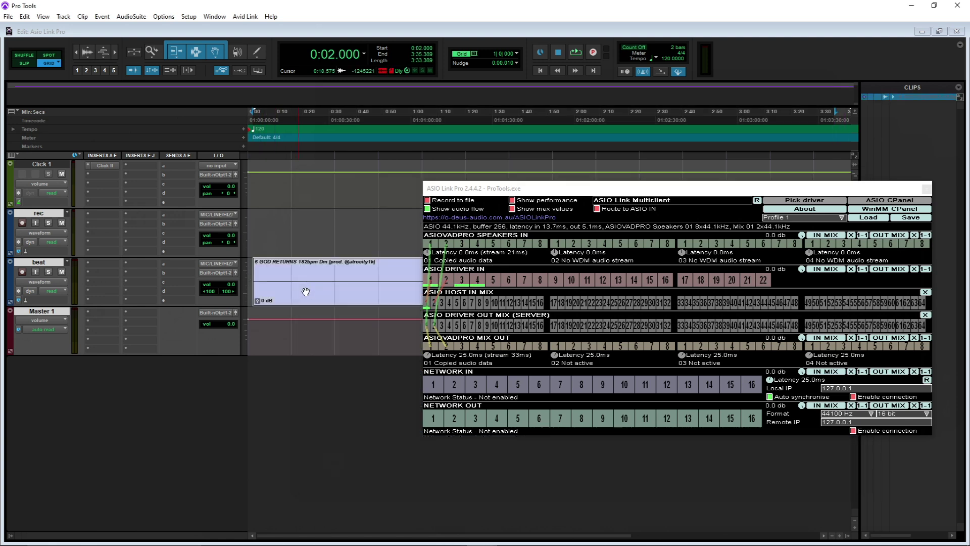
{"action": "left_click_drag", "start_coordinate": [326, 302], "coordinate": [253, 308]}
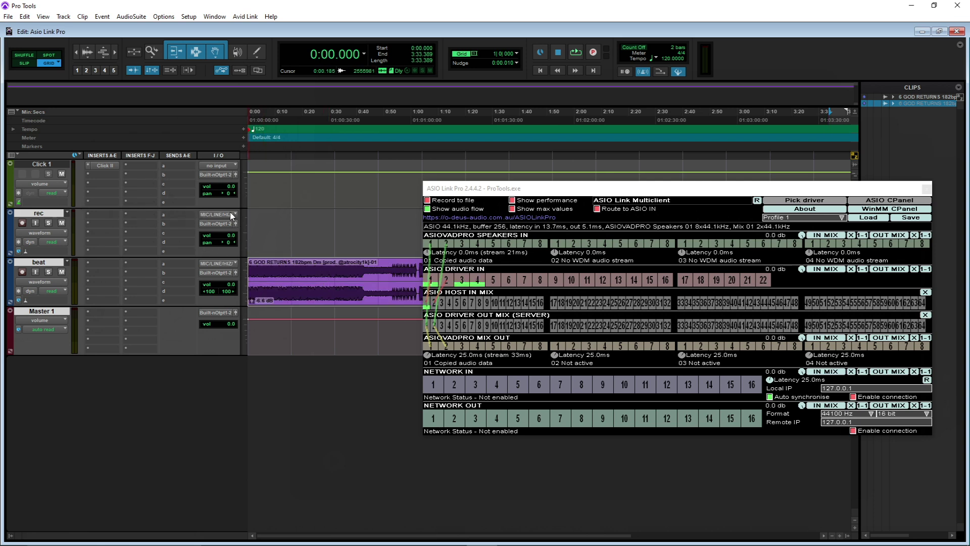
{"action": "left_click", "coordinate": [213, 217]}
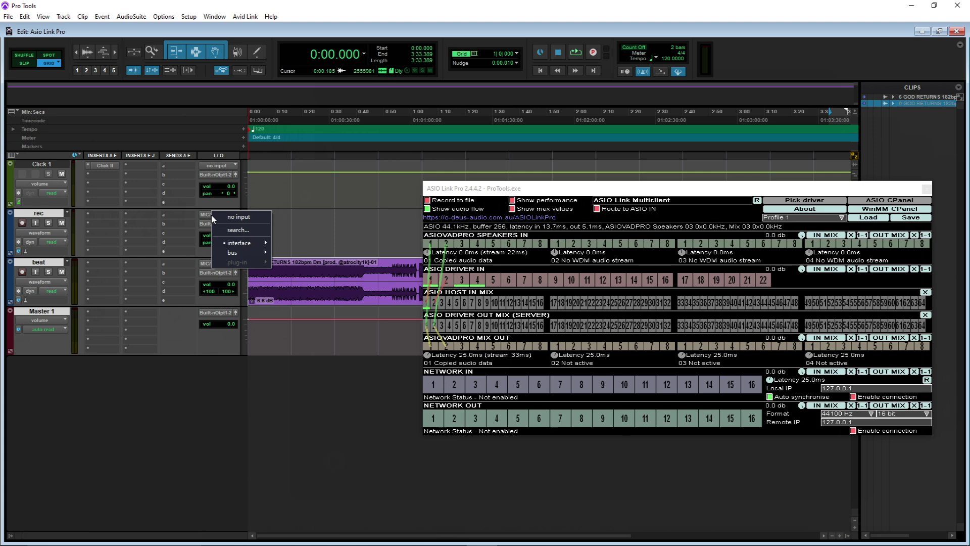
{"action": "mouse_move", "coordinate": [241, 243]}
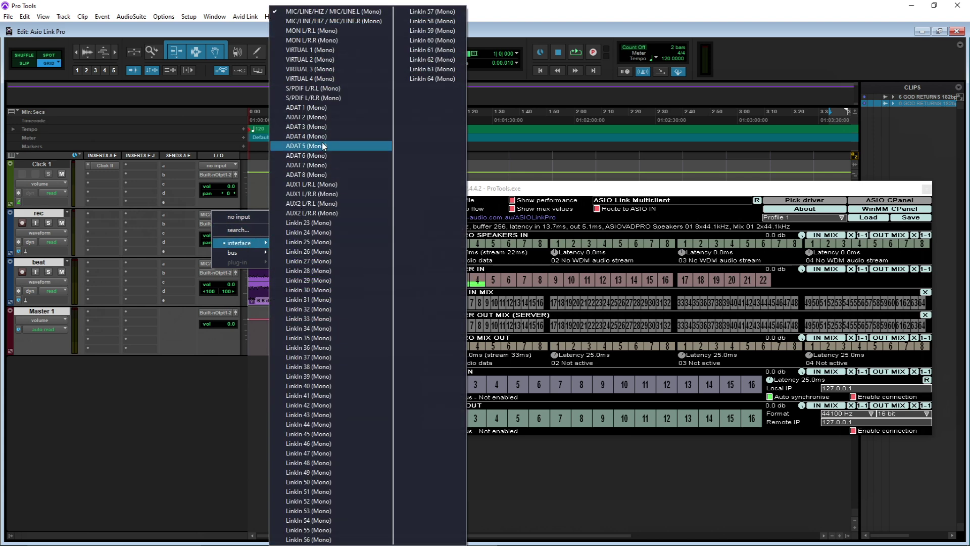
{"action": "left_click", "coordinate": [326, 11]}
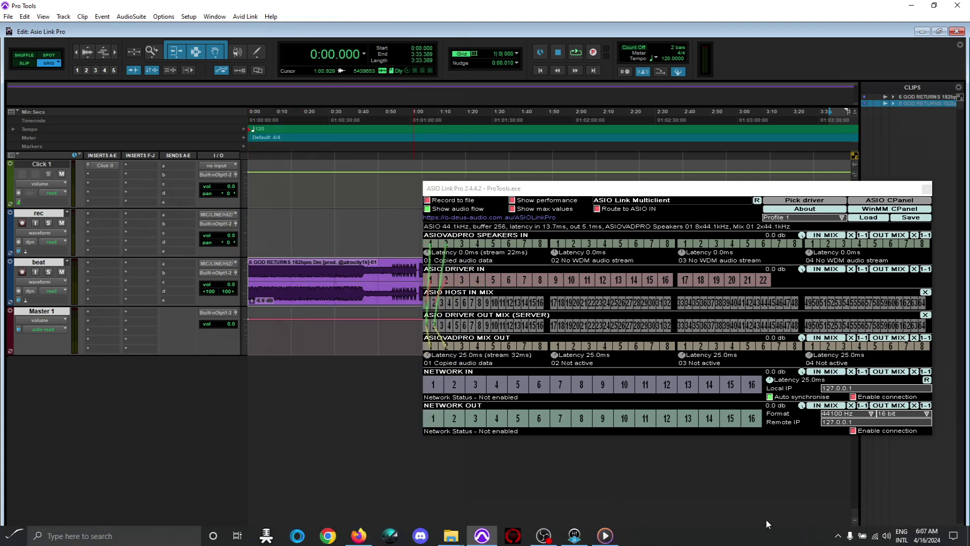
{"action": "left_click", "coordinate": [838, 536]}
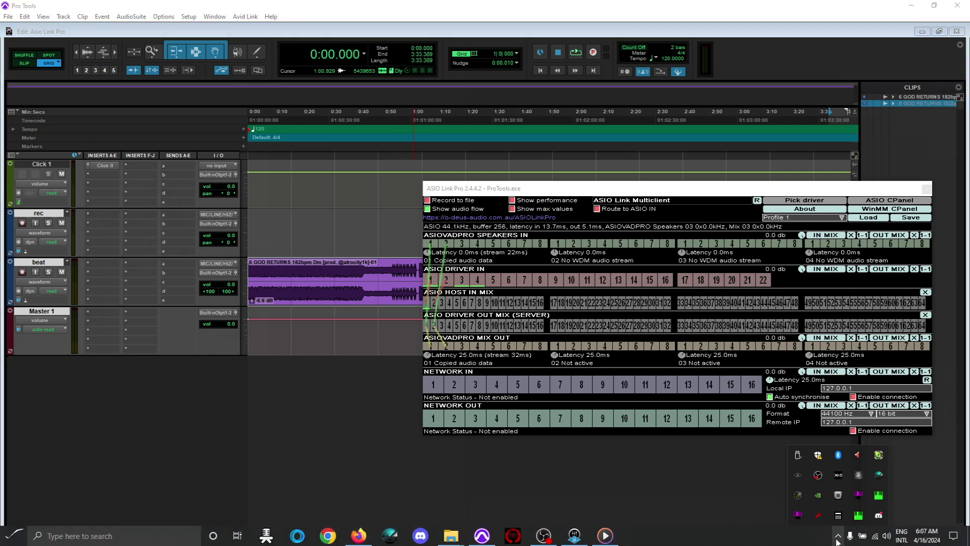
{"action": "left_click", "coordinate": [879, 495]}
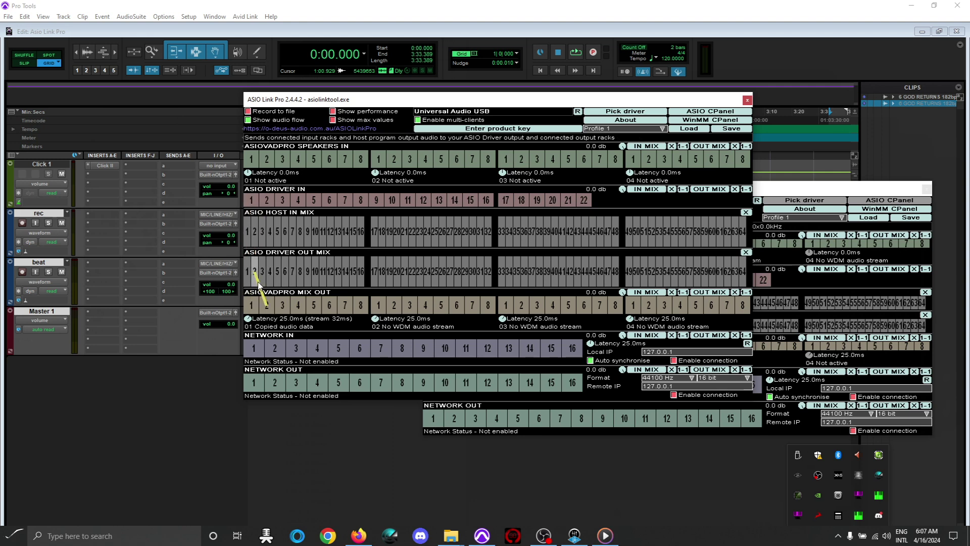
{"action": "left_click", "coordinate": [748, 99]}
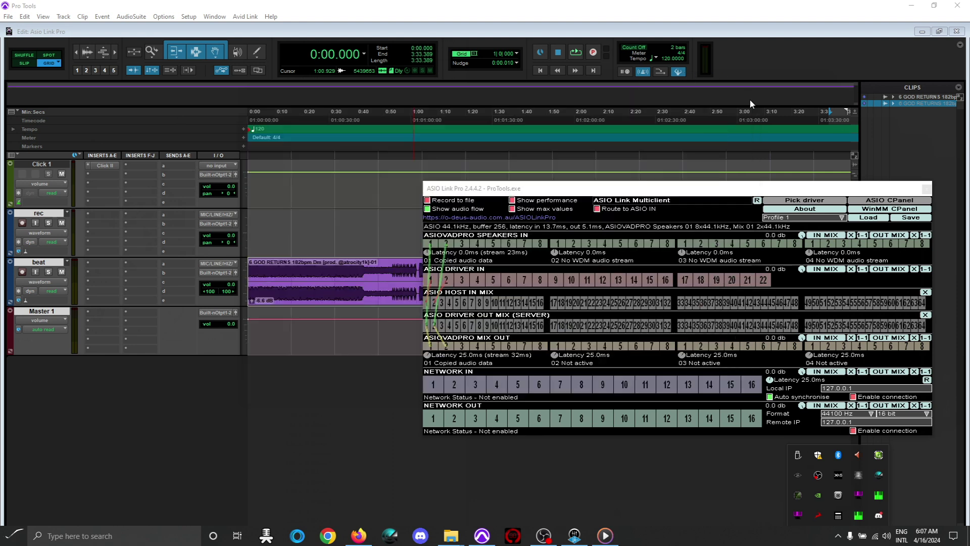
Enable input monitoring on the rec track and reposition the ASIO Link Pro window
{"action": "left_click_drag", "start_coordinate": [635, 193], "coordinate": [486, 101]}
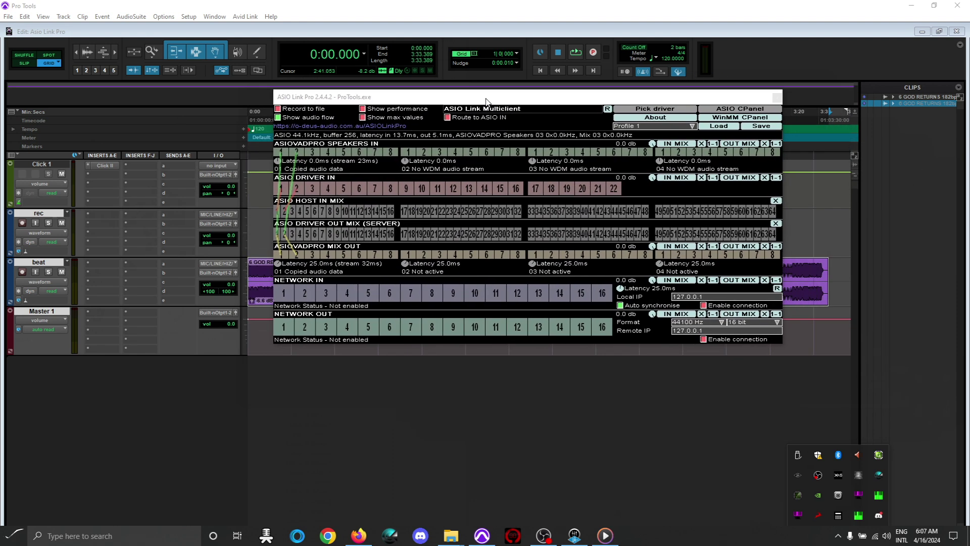
{"action": "left_click", "coordinate": [35, 224]}
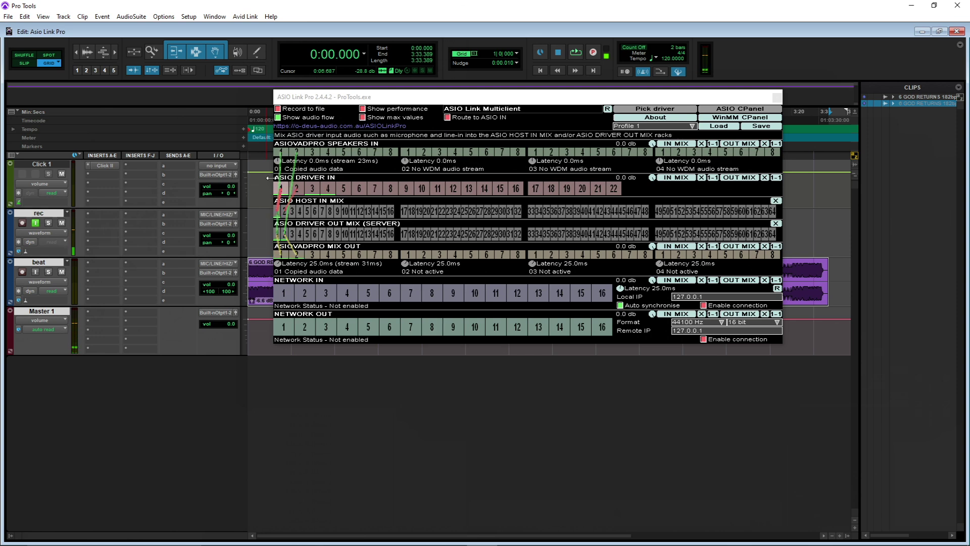
{"action": "left_click_drag", "start_coordinate": [365, 98], "coordinate": [318, 75]}
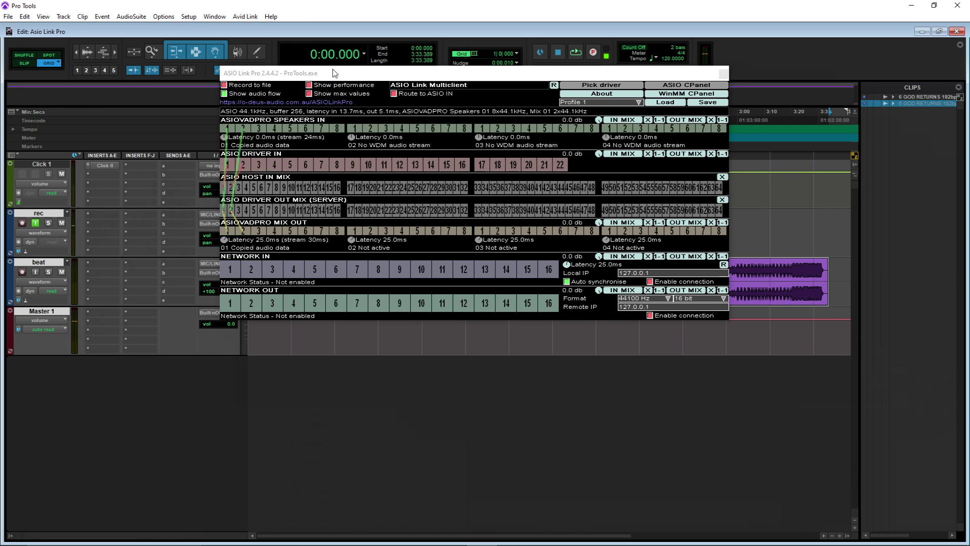
{"action": "left_click_drag", "start_coordinate": [346, 75], "coordinate": [422, 79]}
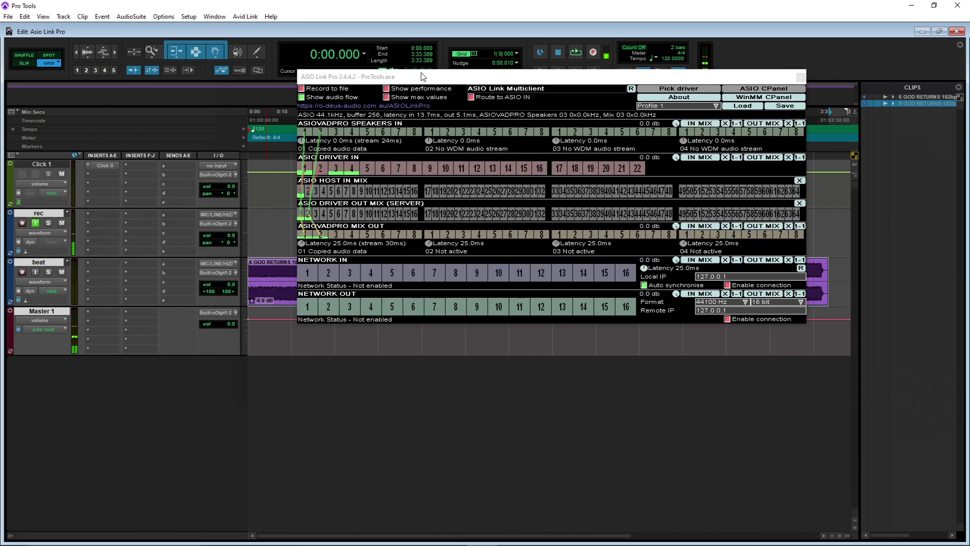
Play and stop the beat to check the ASIO Link Pro meters, then bring up OBS
{"action": "key", "text": "space"}
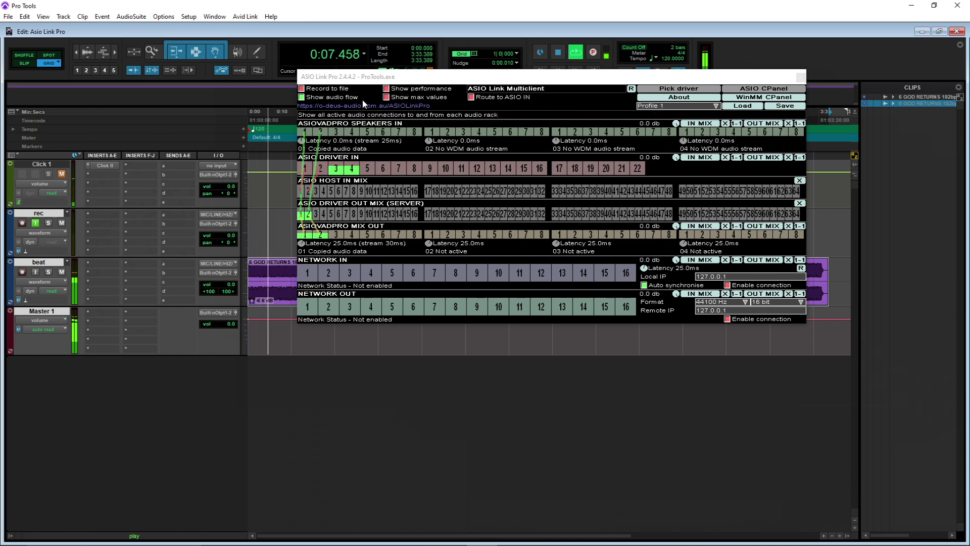
{"action": "key", "text": "space"}
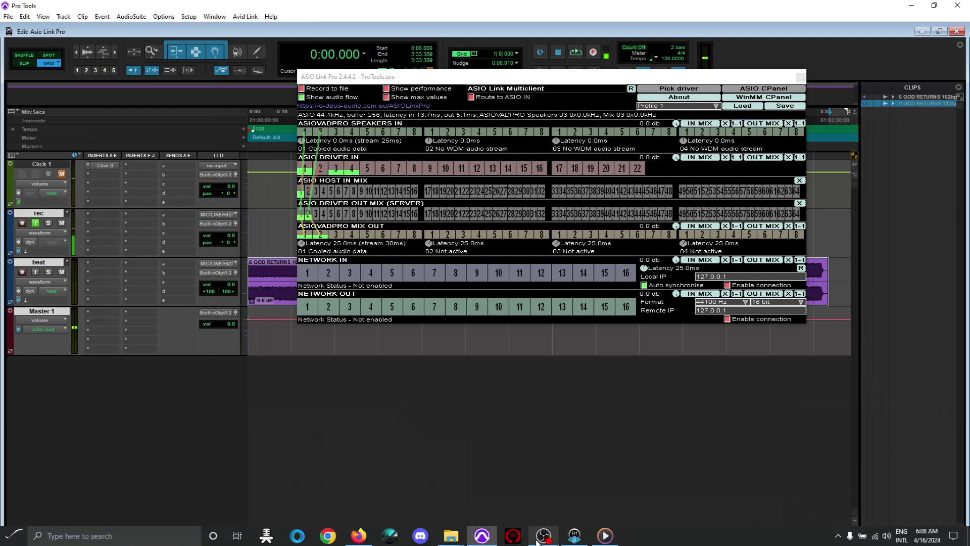
{"action": "left_click", "coordinate": [545, 536]}
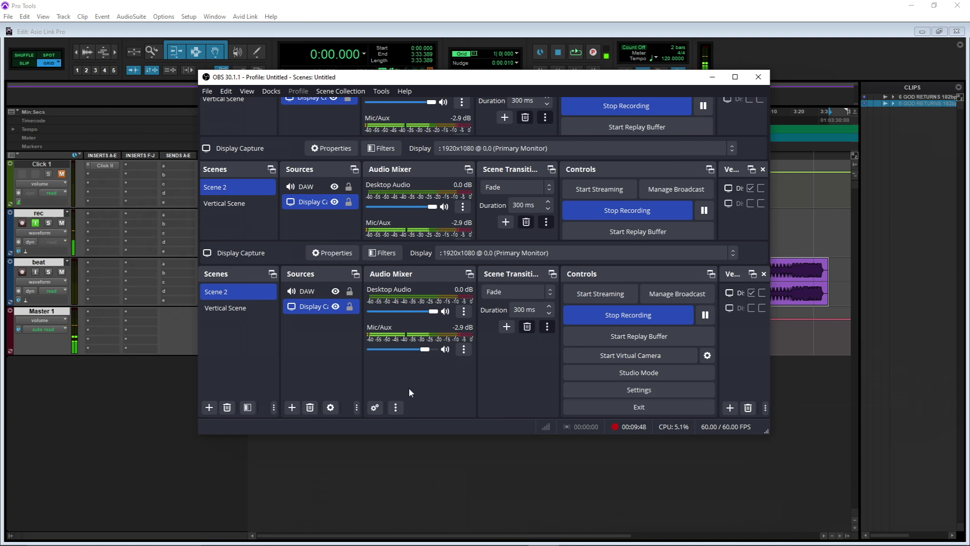
Start adding a scene and cancel it, then open and dismiss the Sources menu
{"action": "right_click", "coordinate": [244, 352]}
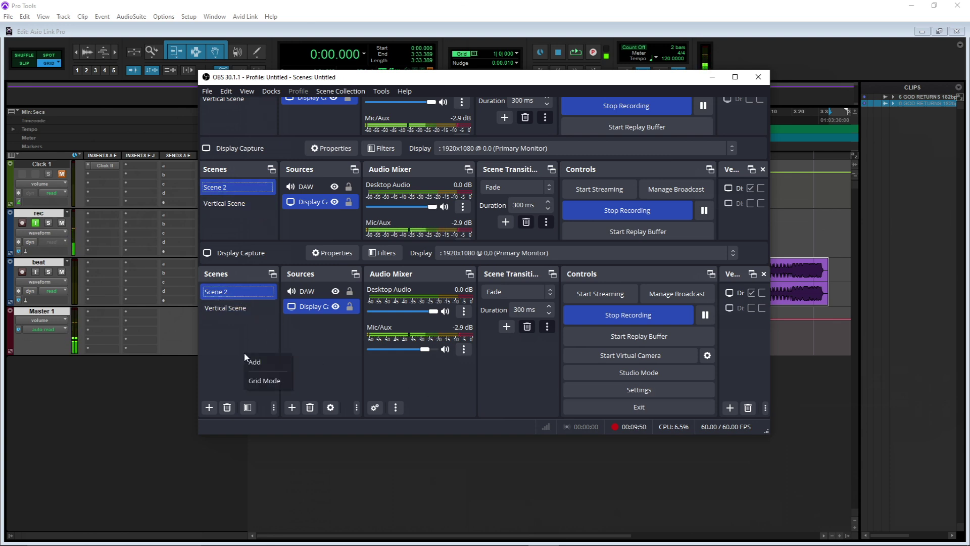
{"action": "left_click", "coordinate": [254, 361]}
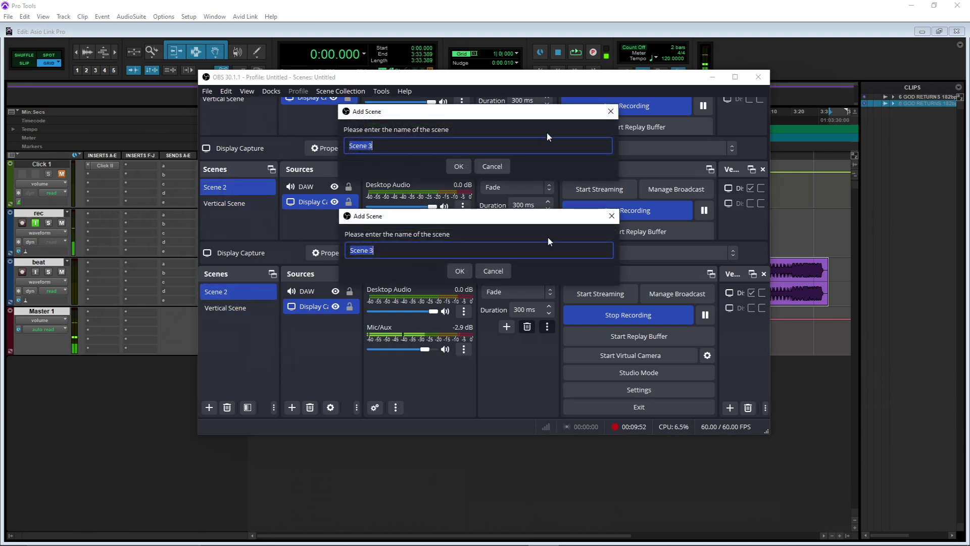
{"action": "left_click", "coordinate": [612, 216]}
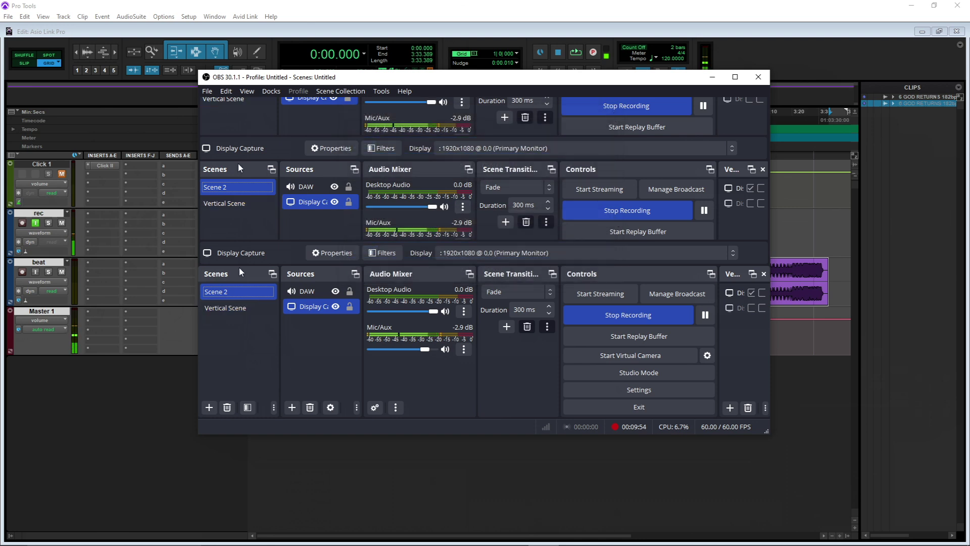
{"action": "right_click", "coordinate": [317, 331]}
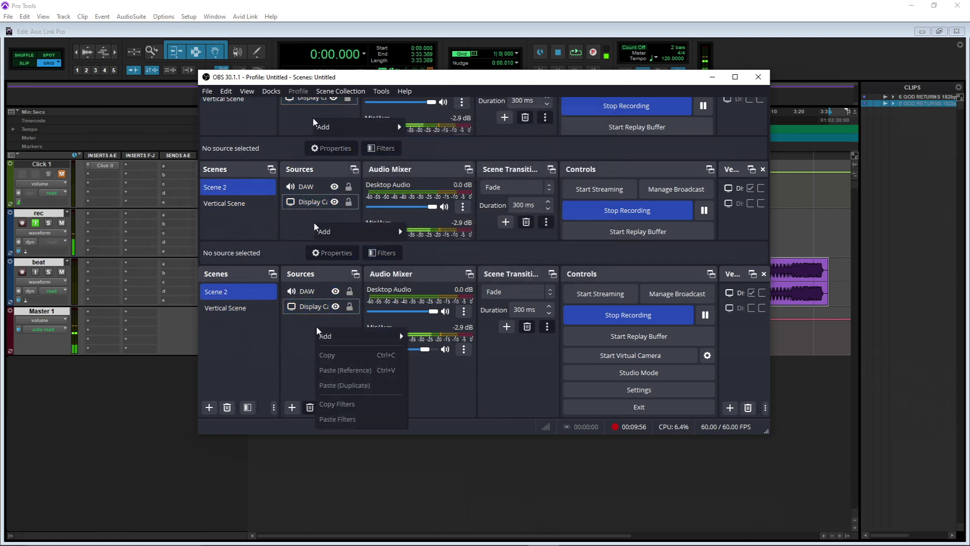
{"action": "mouse_move", "coordinate": [356, 335]}
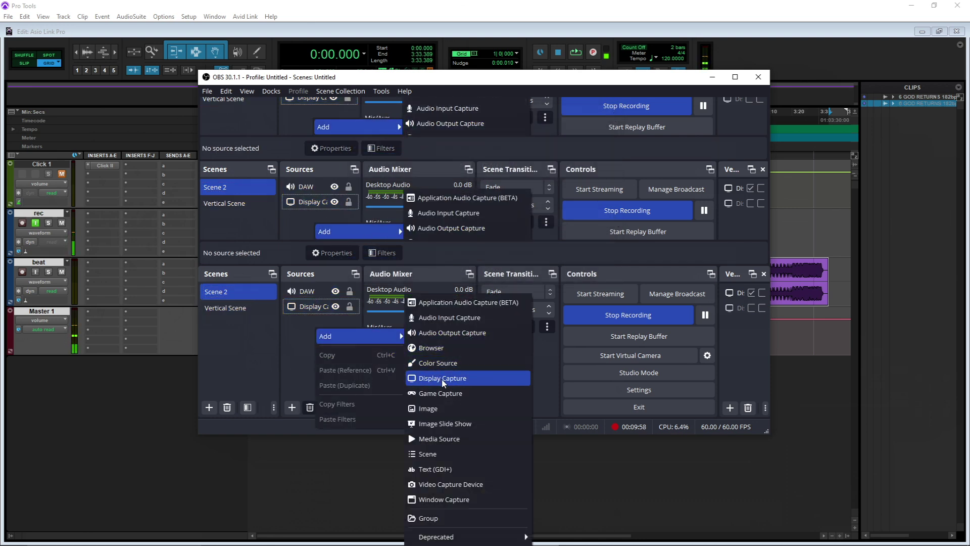
{"action": "left_click", "coordinate": [300, 338]}
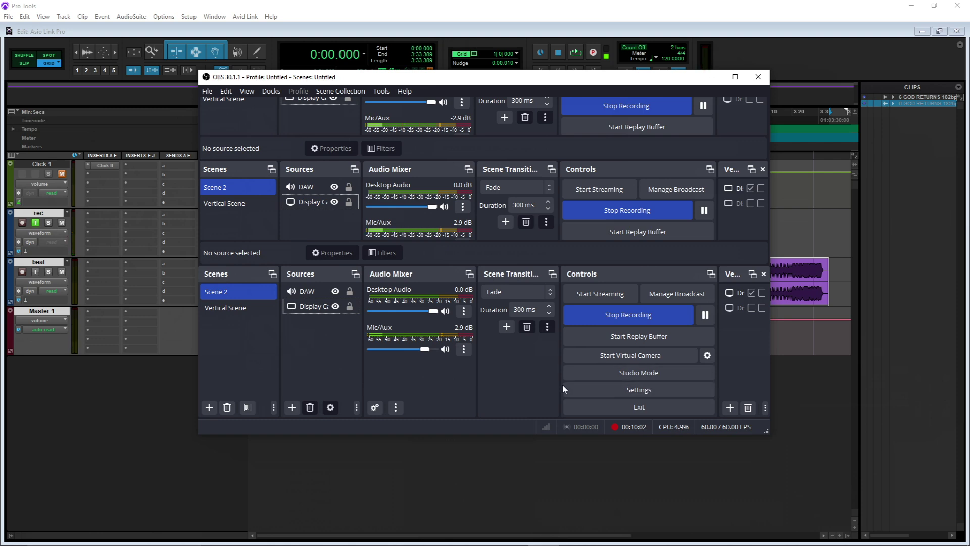
Keep Mic/Auxiliary Audio on Mix 01 (ASIOVADPRO Driver) in Audio settings and confirm with OK
{"action": "left_click", "coordinate": [620, 391]}
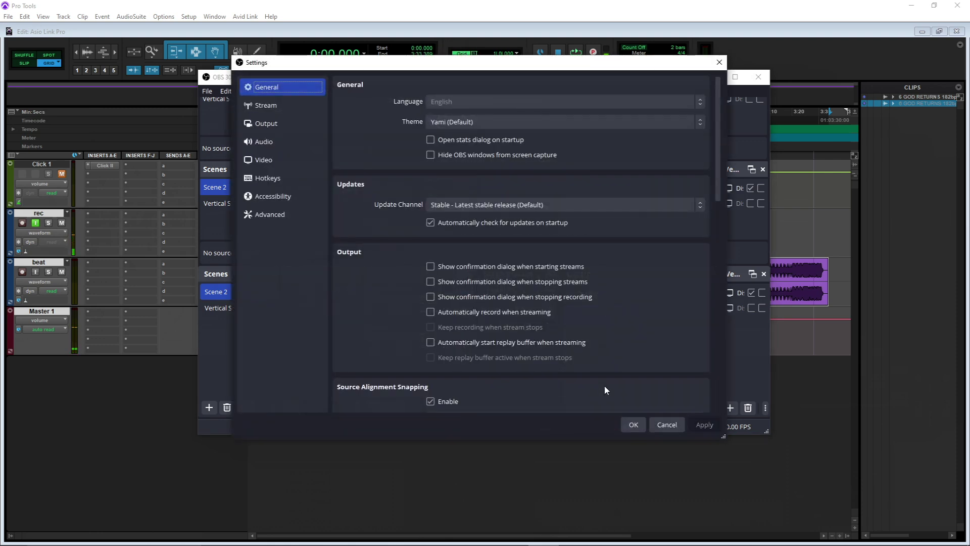
{"action": "left_click", "coordinate": [288, 142]}
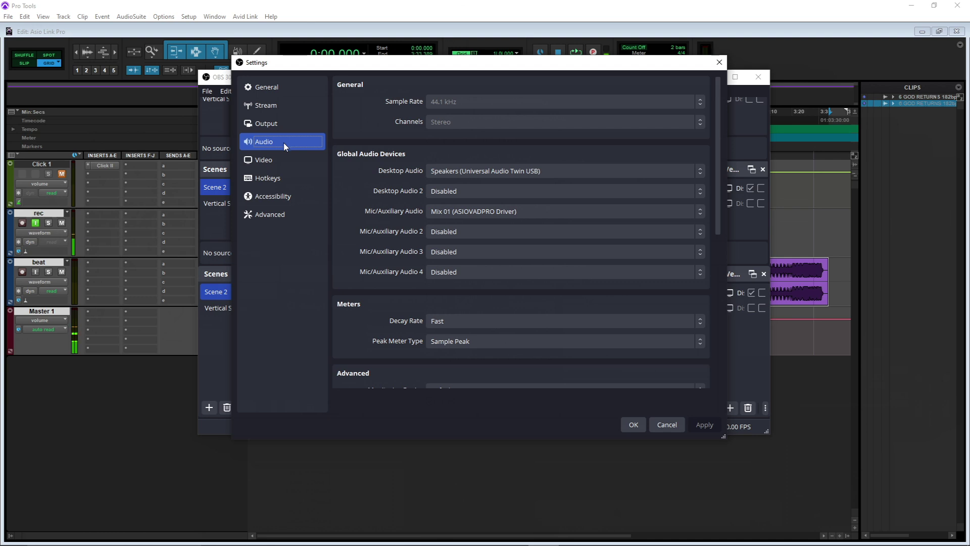
{"action": "left_click", "coordinate": [488, 214]}
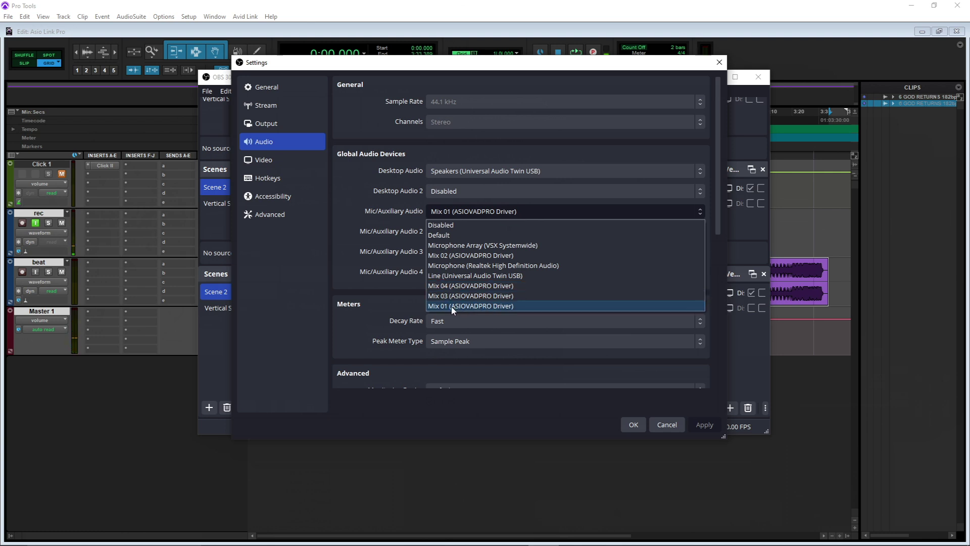
{"action": "left_click", "coordinate": [493, 306]}
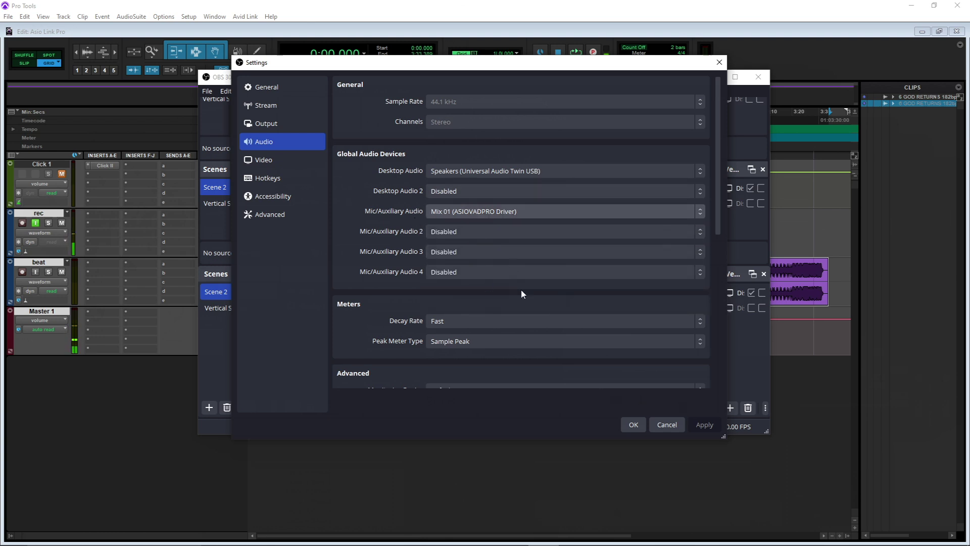
{"action": "left_click", "coordinate": [633, 425]}
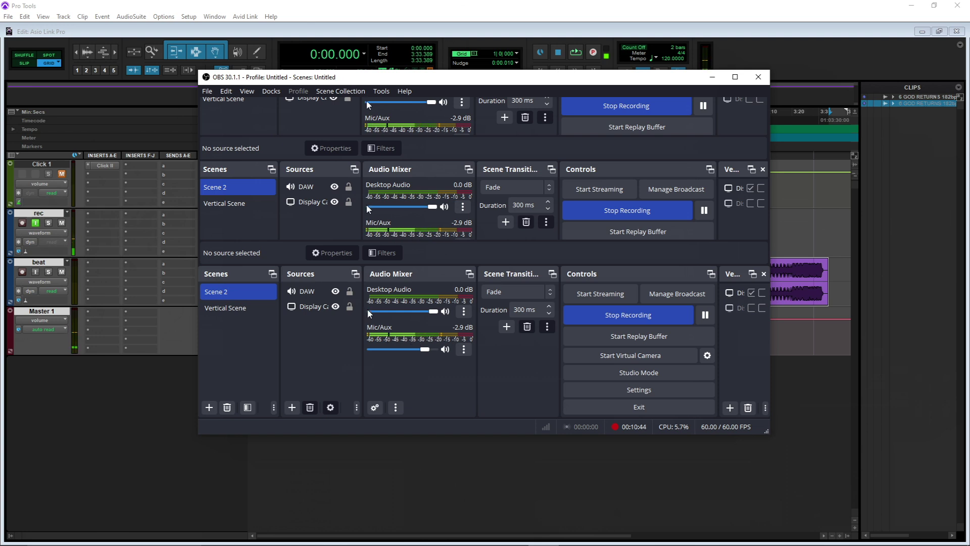
Play the beat in Pro Tools while watching OBS's Mic/Aux meter, then stop playback
{"action": "left_click", "coordinate": [45, 262]}
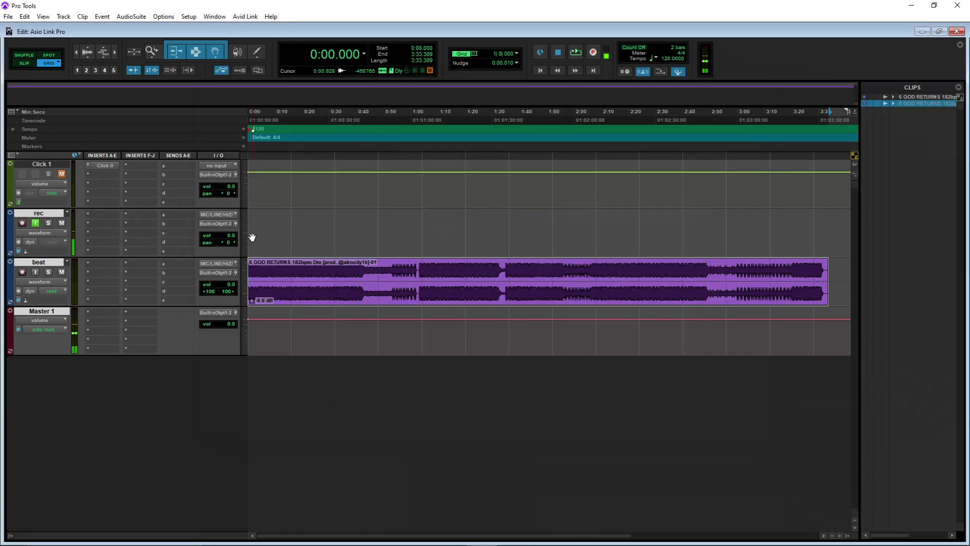
{"action": "key", "text": "space"}
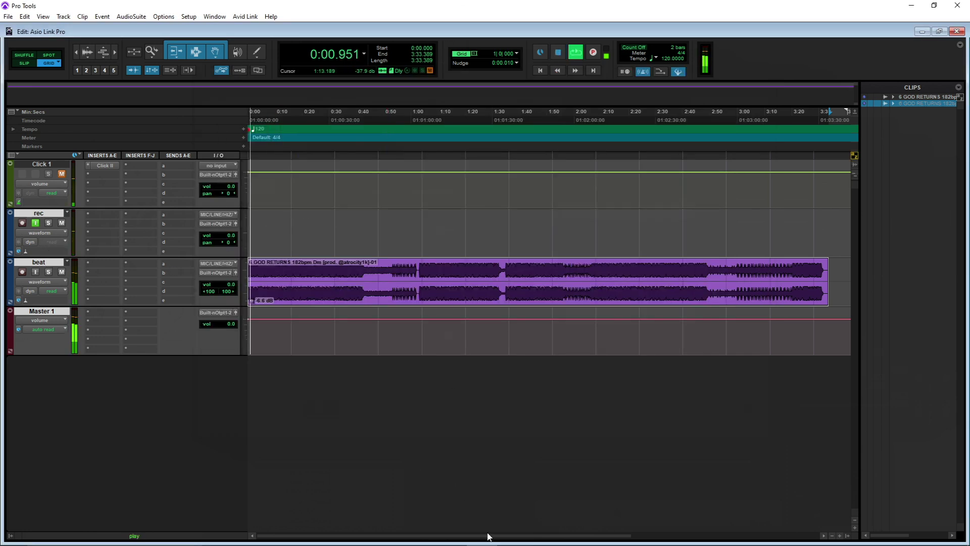
{"action": "left_click", "coordinate": [544, 536]}
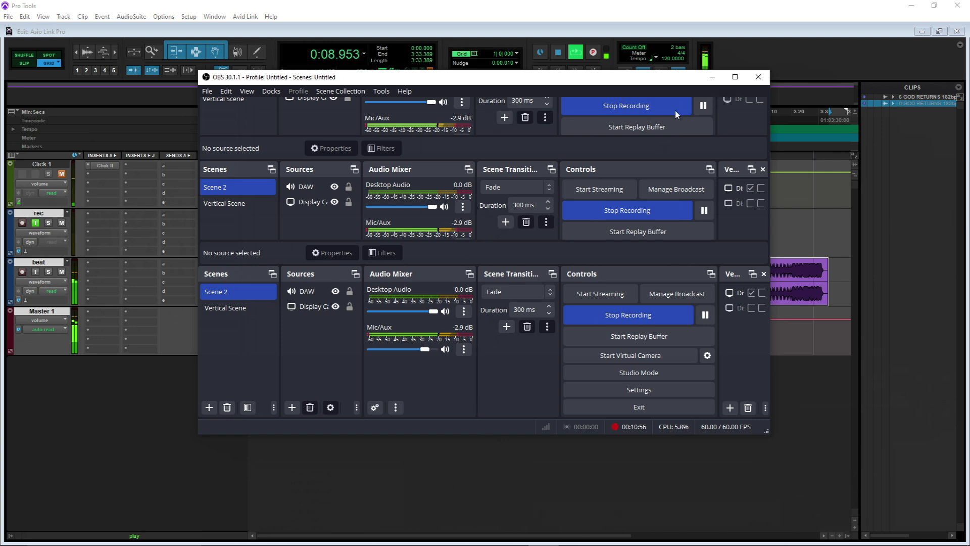
{"action": "left_click", "coordinate": [715, 79]}
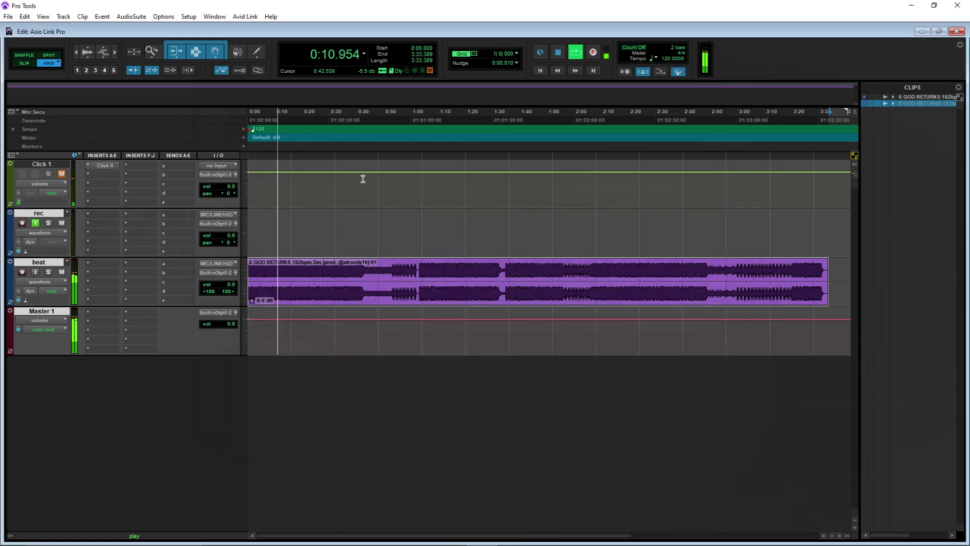
{"action": "key", "text": "space"}
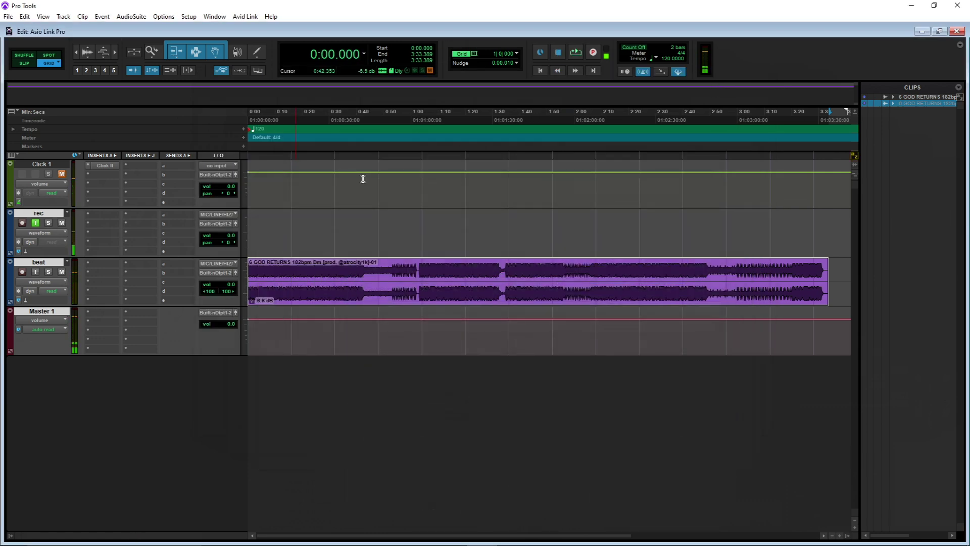